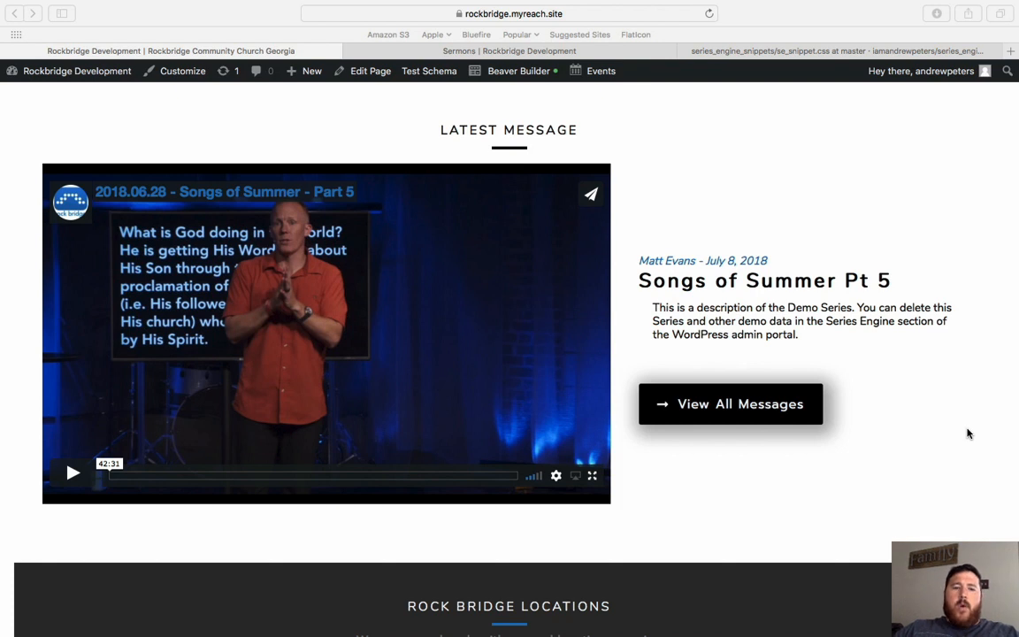
- Open the site's Sermons page for editing in Beaver Builder
scroll(967, 433, up, 1)
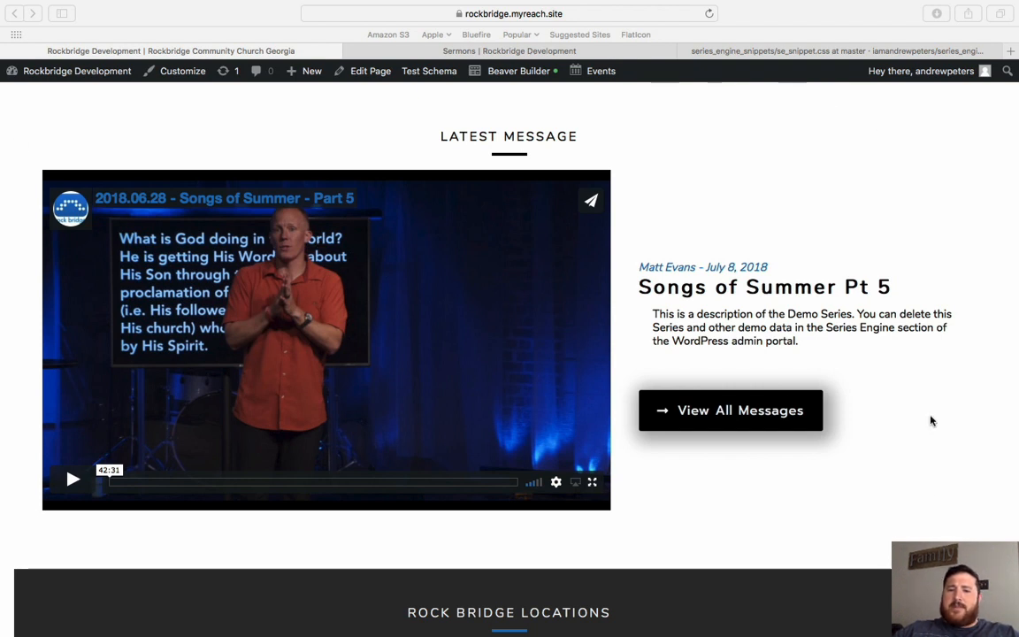
click(438, 53)
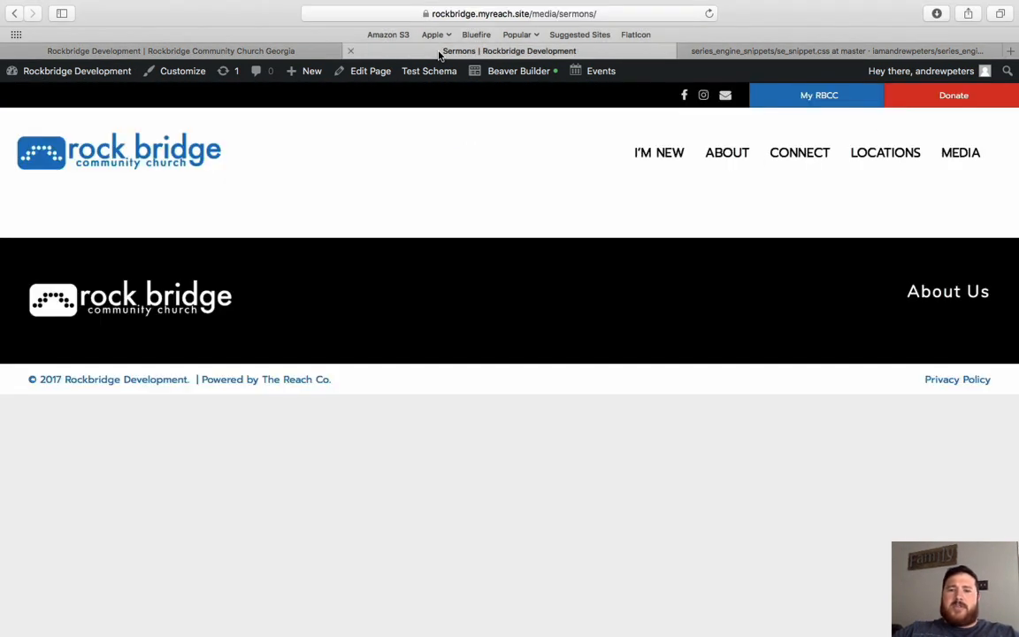
click(506, 73)
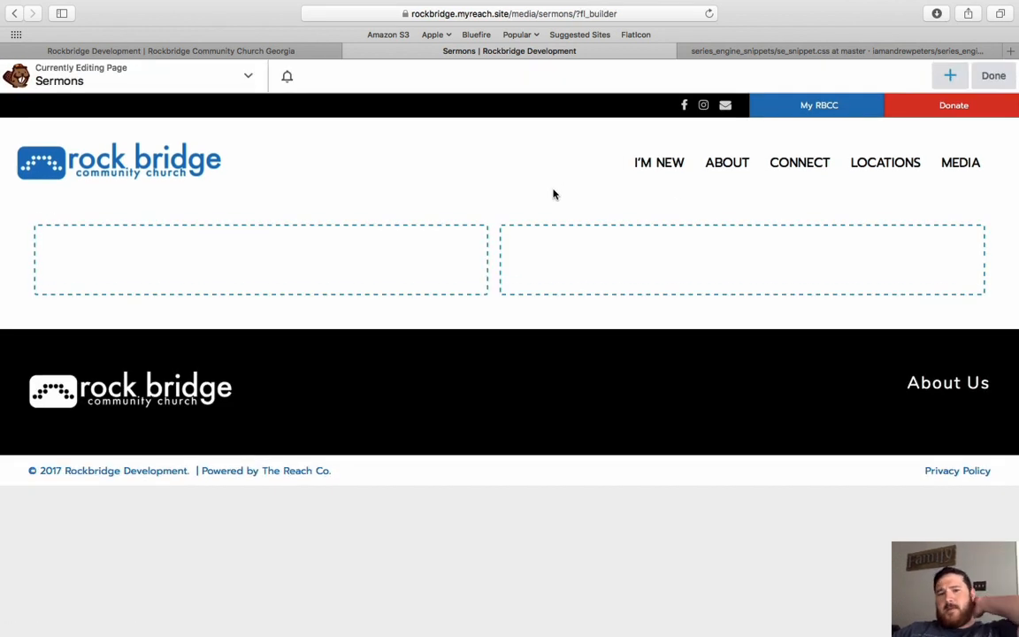
- Add a Series Engine module showing the most recent message from all series types to the row's left column and save it
click(949, 76)
drag(943, 479, 267, 357)
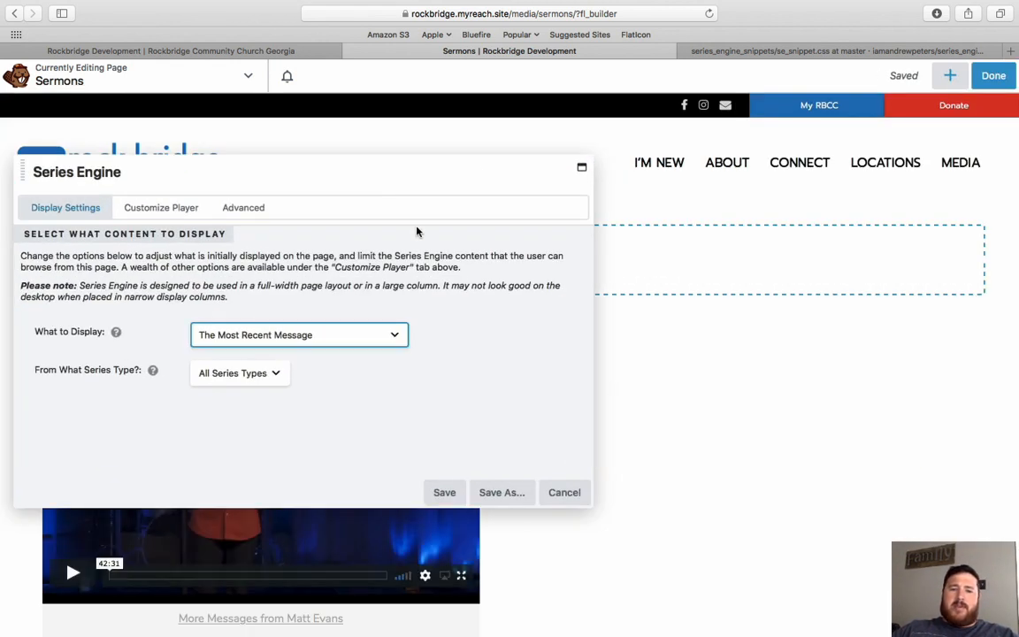
click(446, 494)
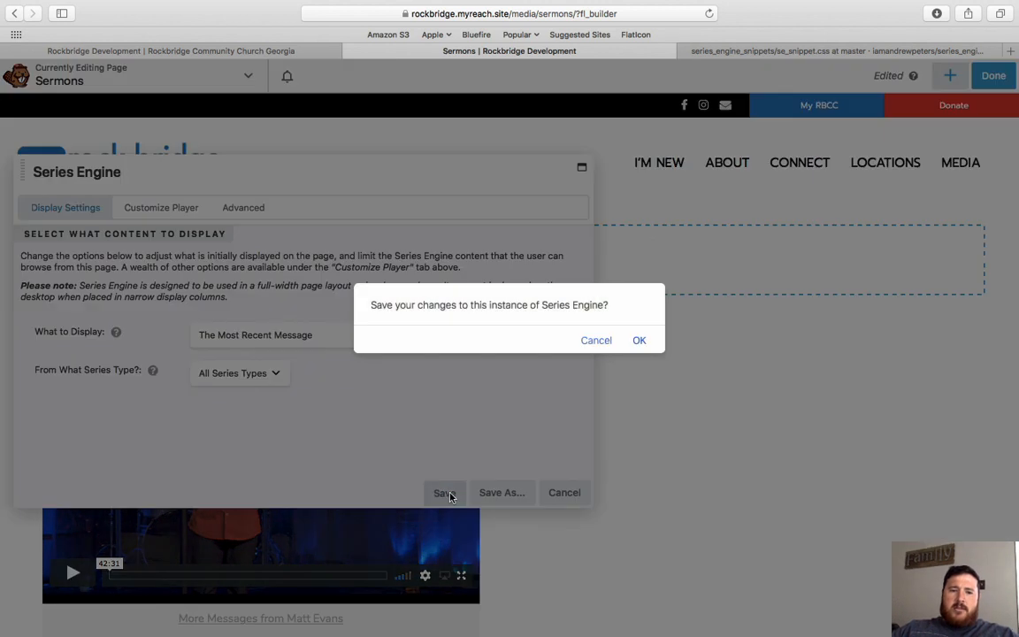
click(640, 343)
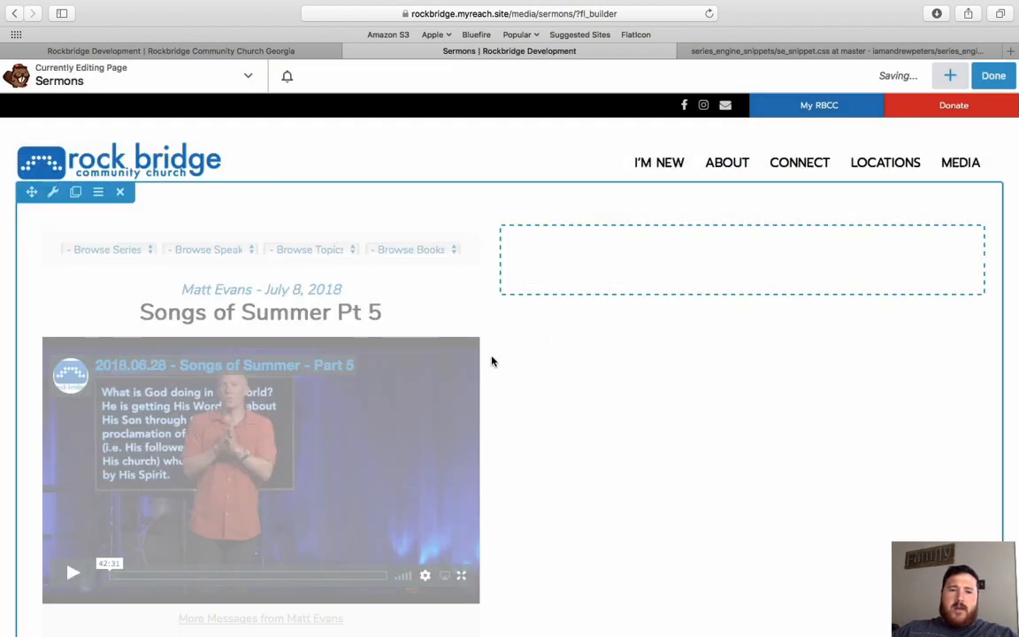
- Try widening the column holding the Series Engine player and return it to about half of the row
drag(503, 427, 655, 427)
scroll(609, 385, down, 1)
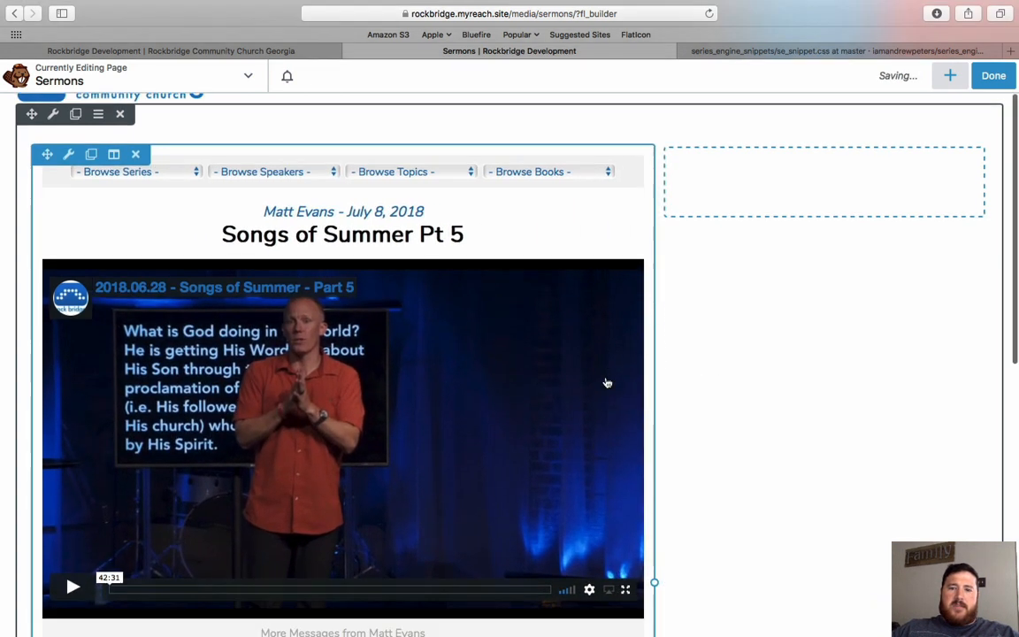
scroll(607, 383, up, 1)
scroll(606, 383, down, 1)
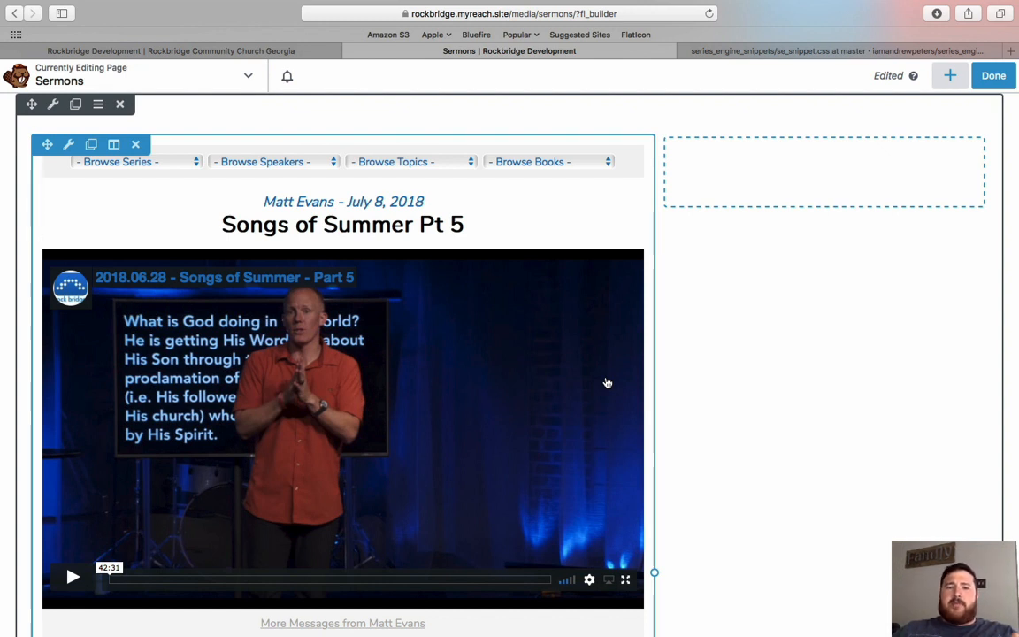
scroll(606, 382, down, 1)
click(605, 382)
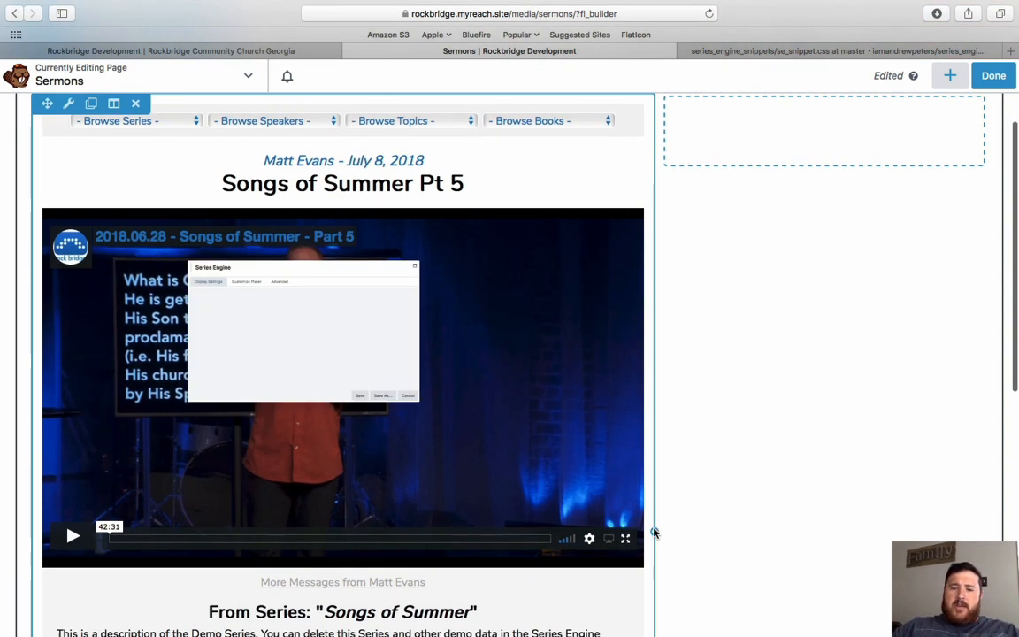
click(564, 492)
drag(653, 532, 485, 493)
click(177, 50)
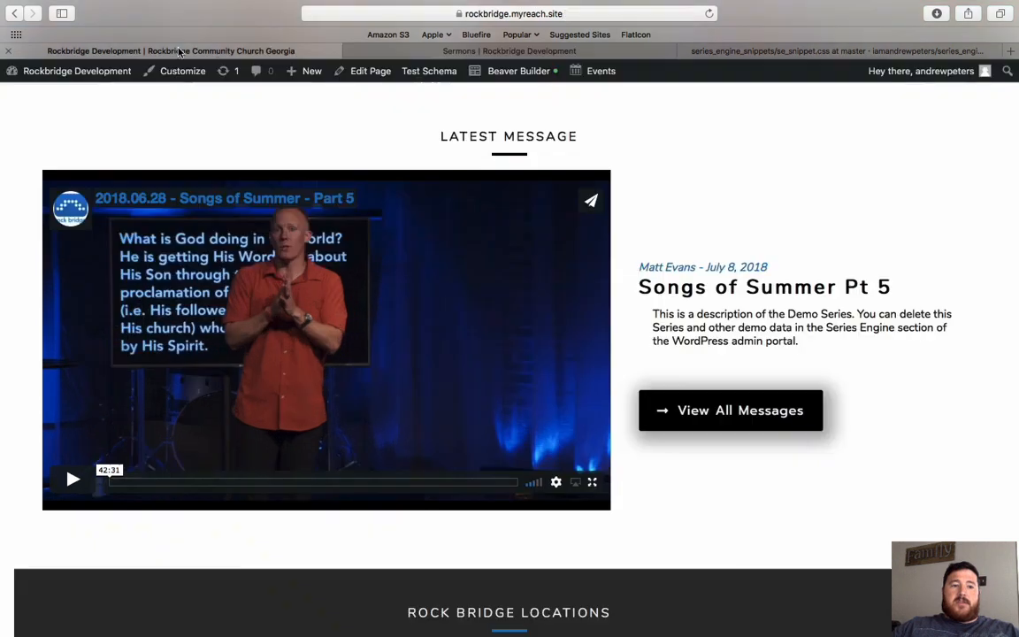
click(482, 50)
scroll(591, 315, down, 2)
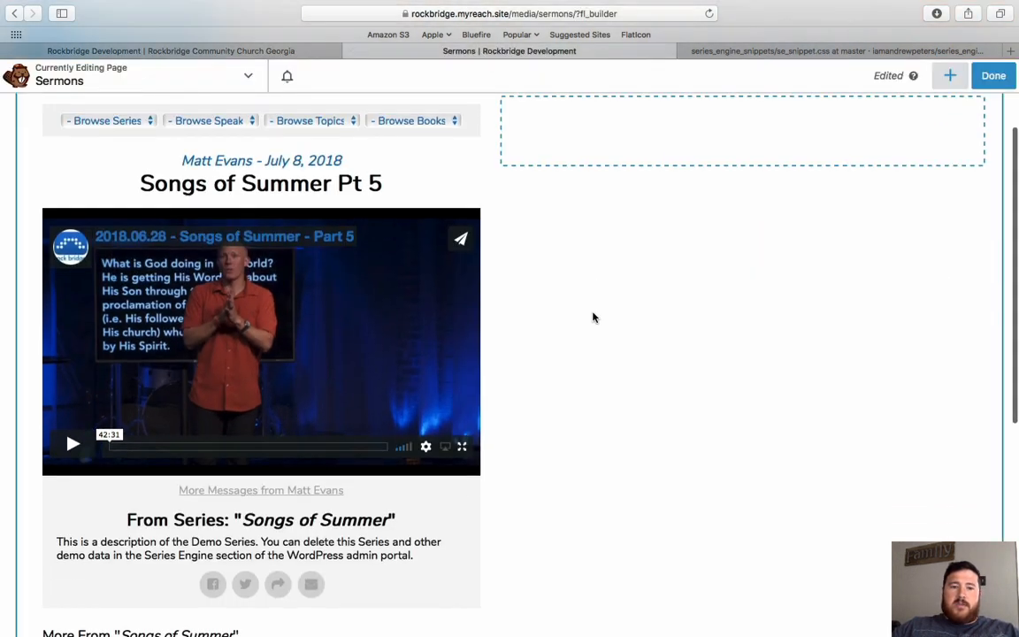
scroll(592, 316, up, 1)
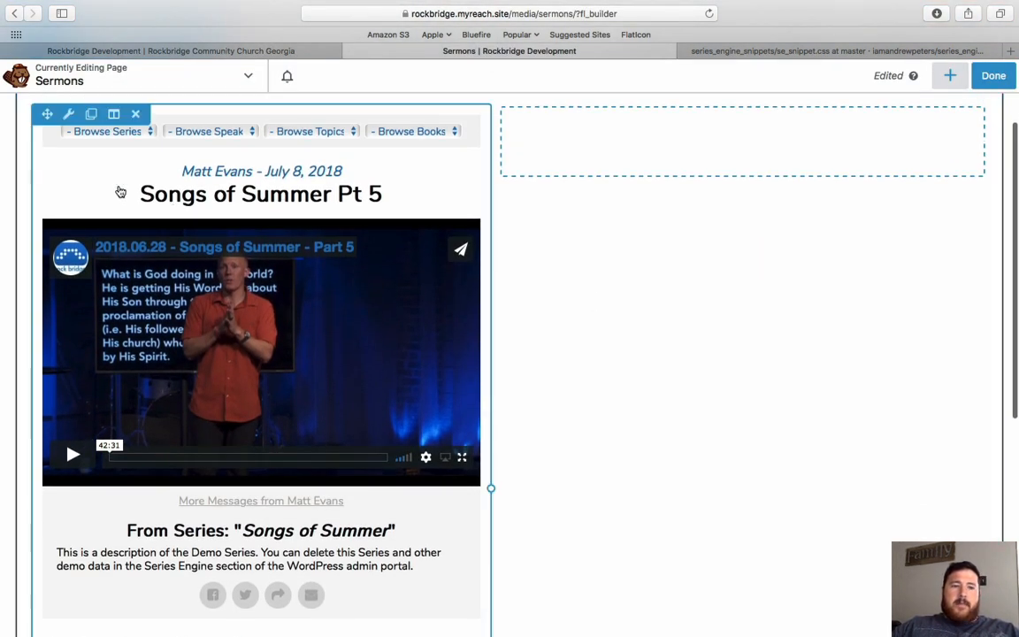
- Hide the message explorer search bar in the Series Engine module's player settings
click(119, 192)
drag(223, 184, 539, 169)
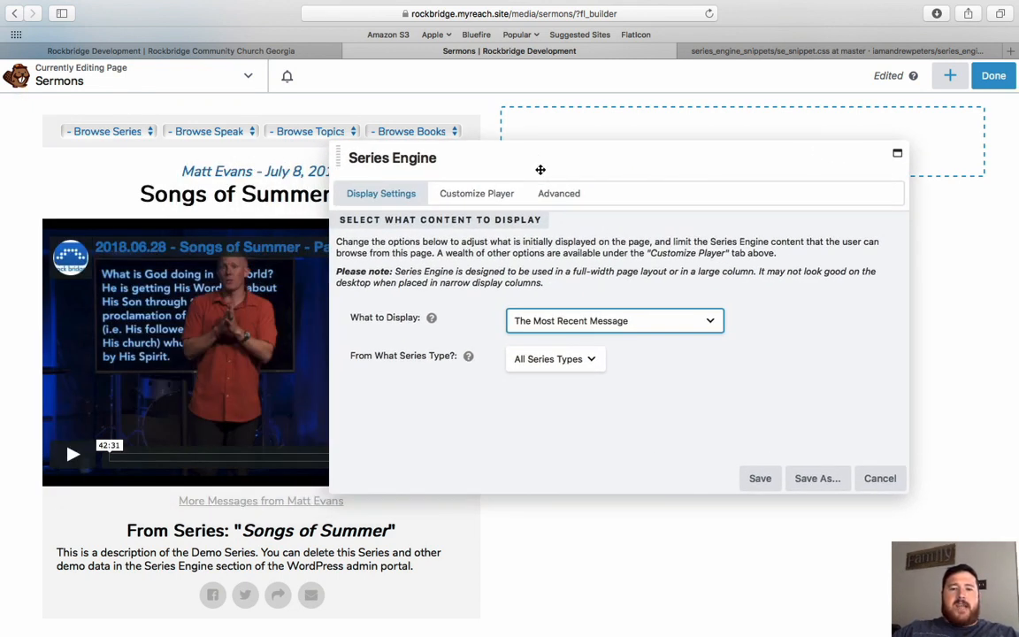
click(476, 193)
click(529, 293)
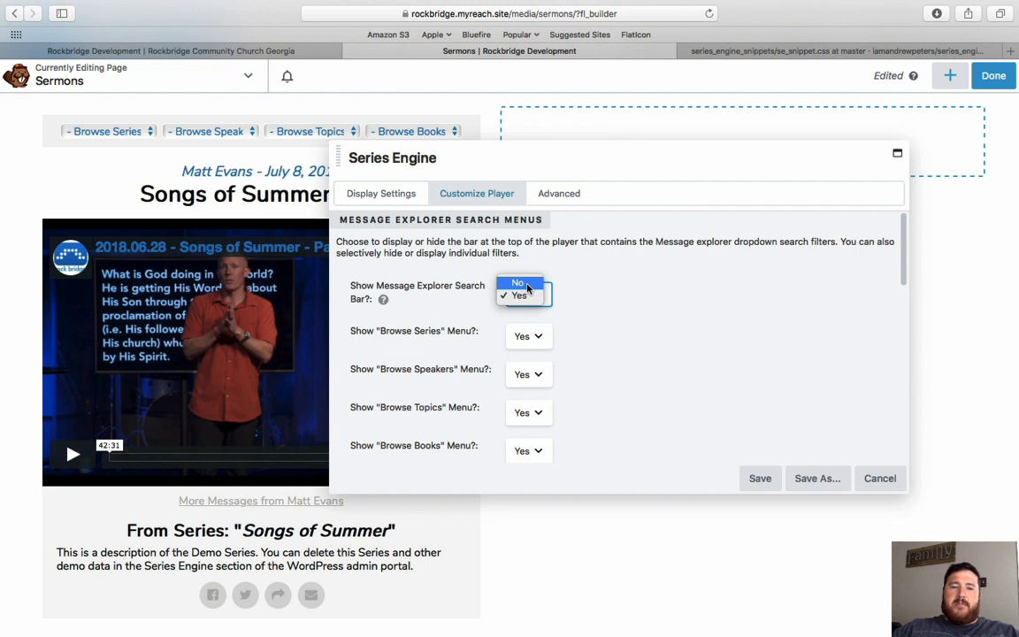
click(522, 283)
- Hide the sharing links, the series details and the audio download link below the player
scroll(598, 336, down, 2)
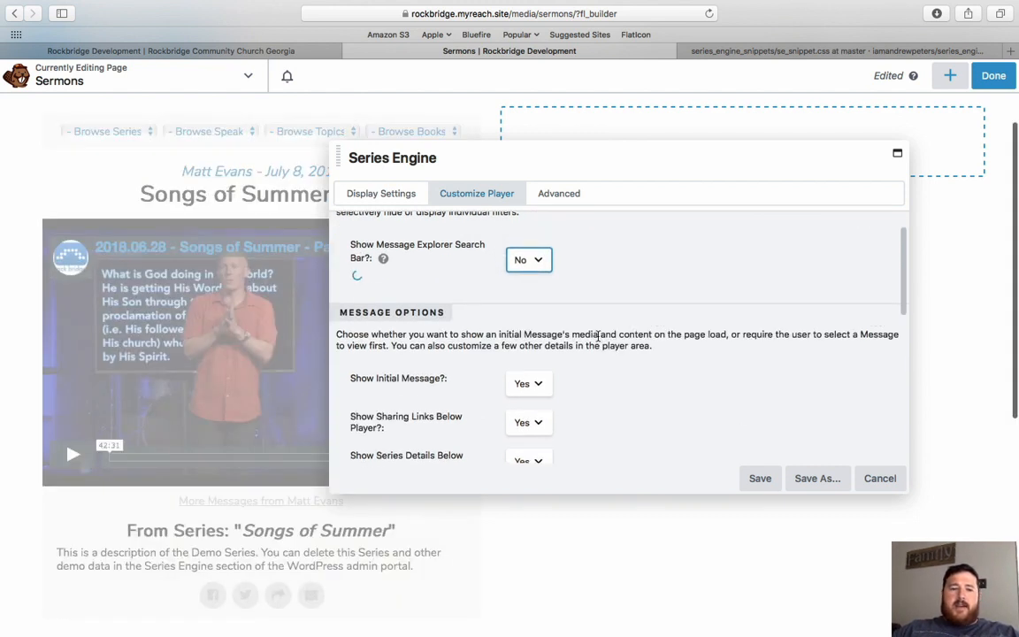
scroll(598, 336, down, 3)
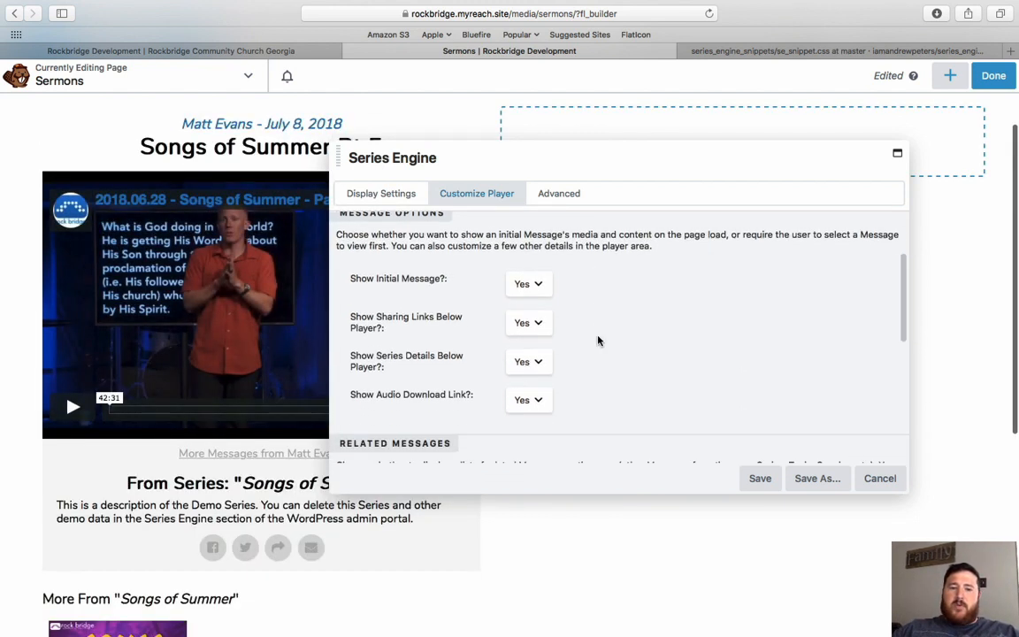
click(538, 303)
click(523, 289)
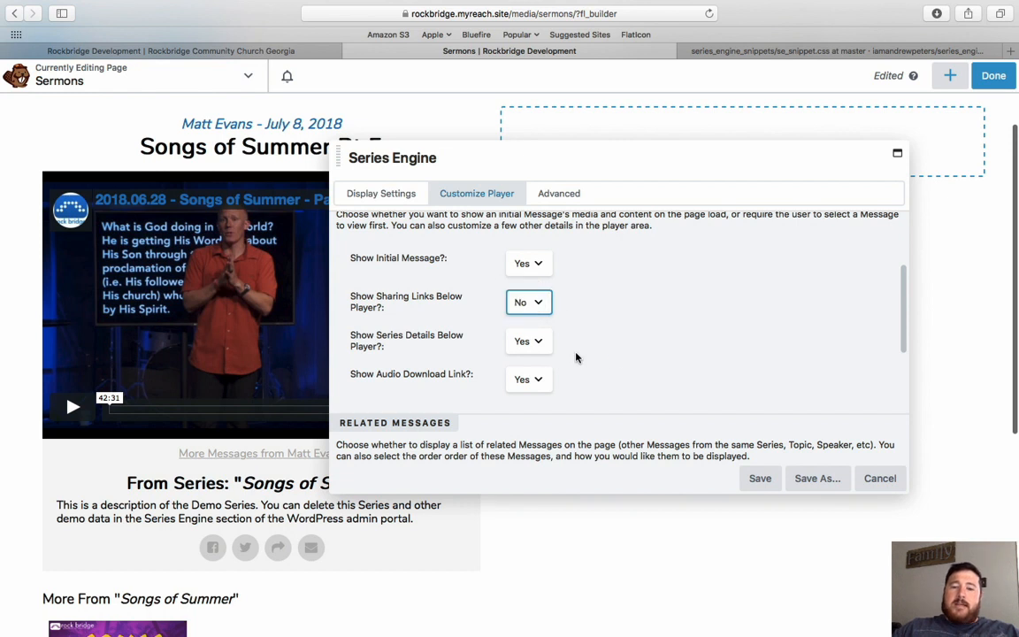
scroll(570, 349, down, 1)
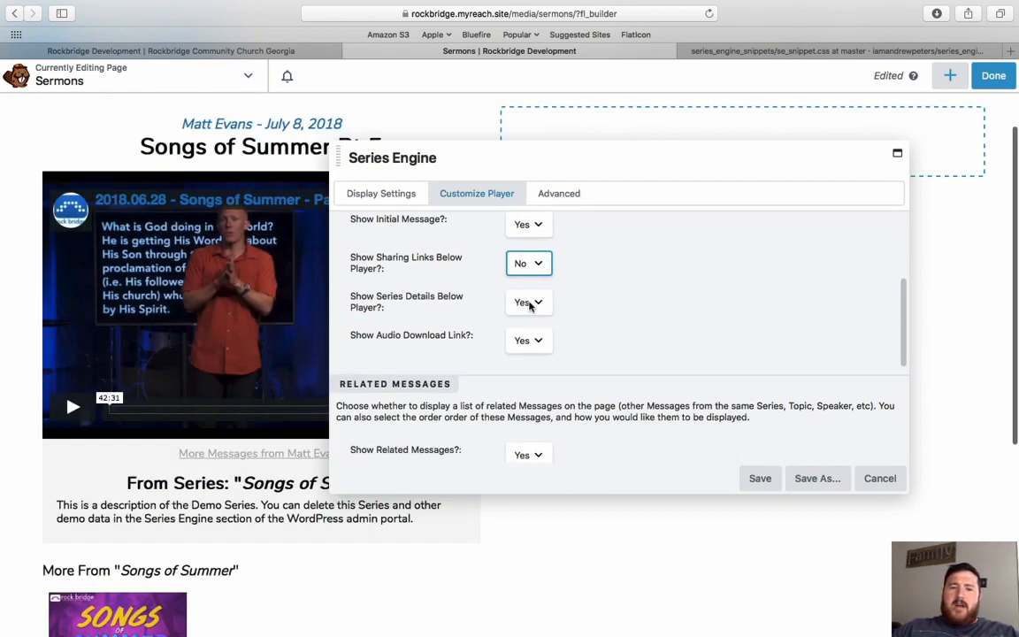
click(531, 303)
click(522, 290)
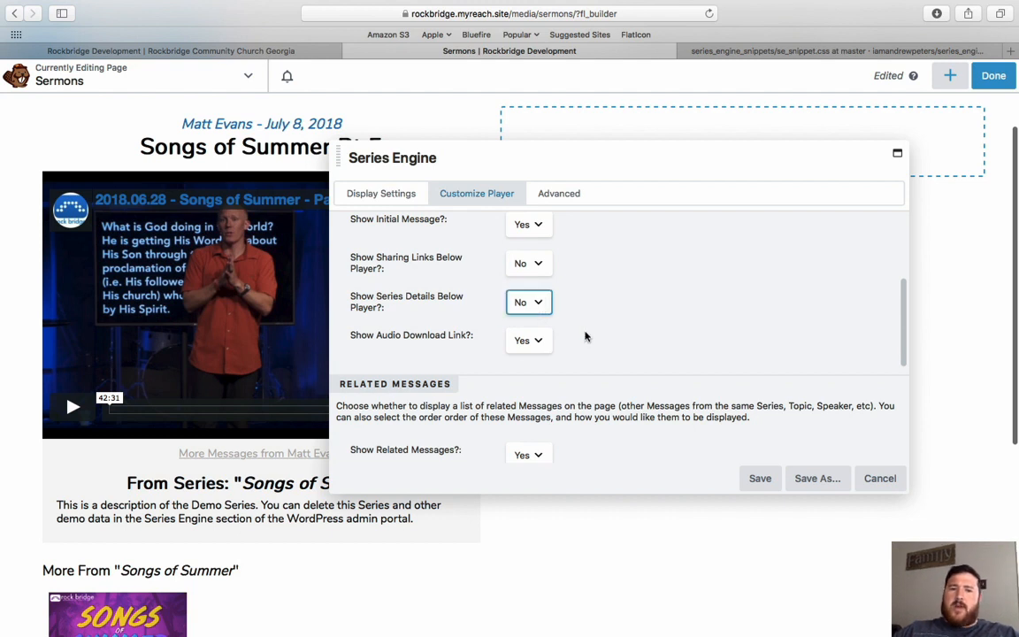
click(539, 345)
click(528, 326)
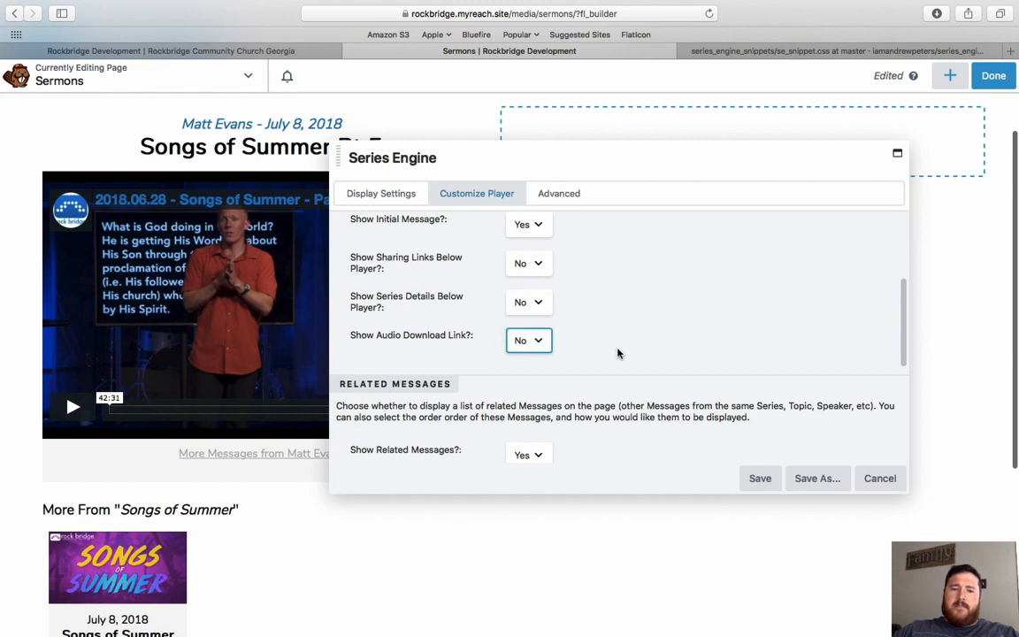
- Set the module not to show related messages
scroll(618, 354, down, 5)
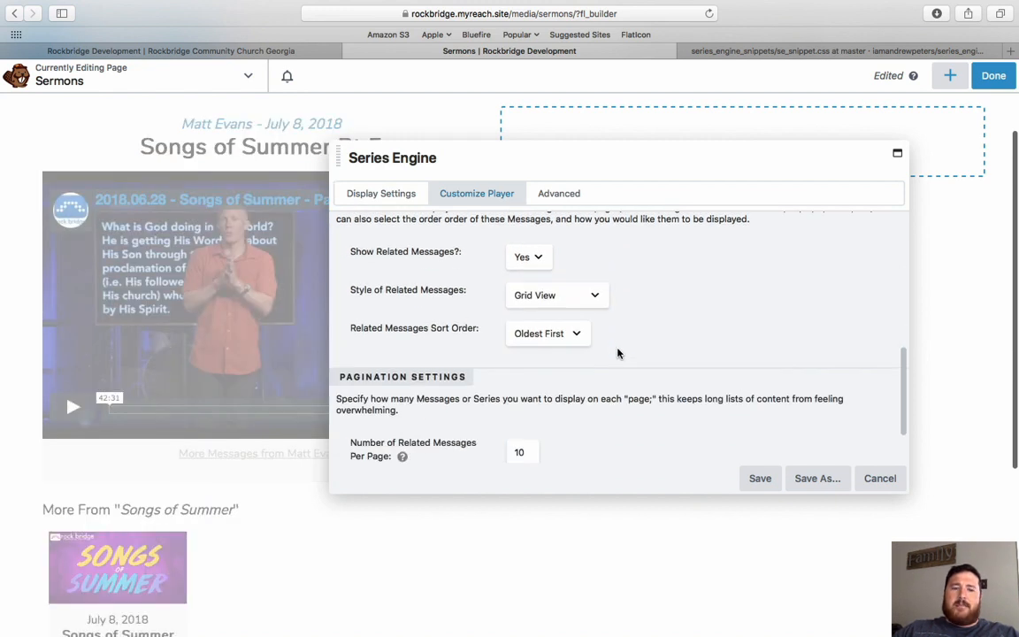
click(524, 245)
click(519, 235)
- Set related messages per page and series per page in archives to 0, and save the Series Engine module
scroll(586, 405, down, 2)
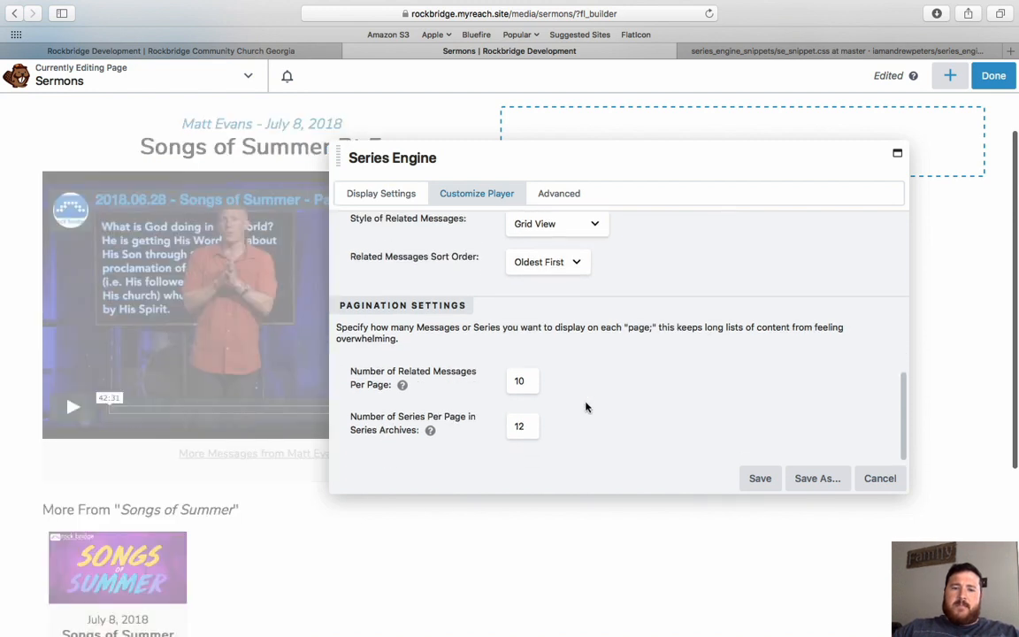
click(530, 383)
text(0)
key(Tab)
text(0)
click(765, 478)
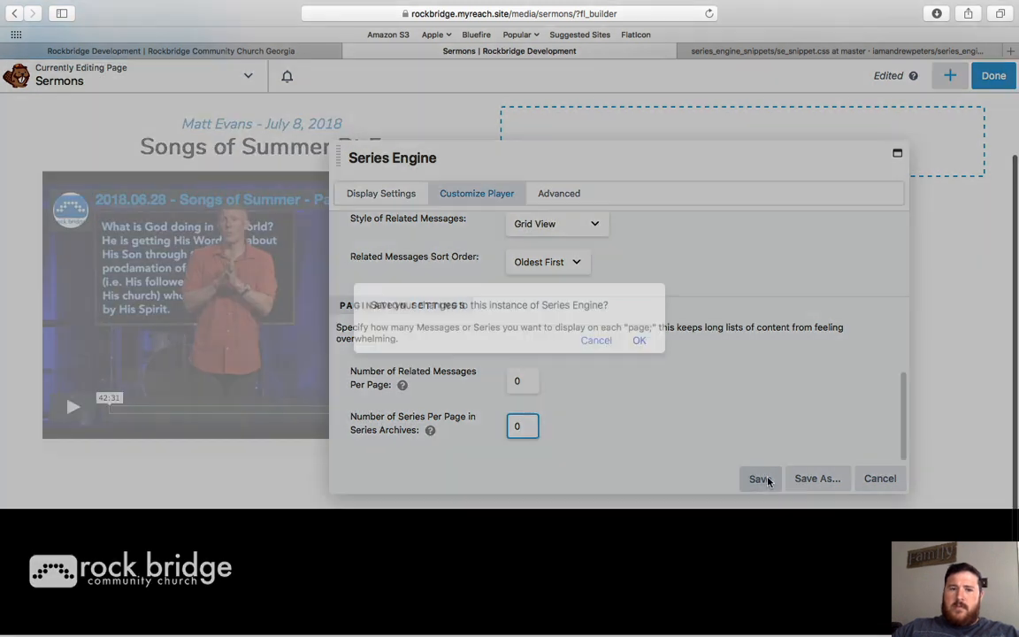
click(640, 340)
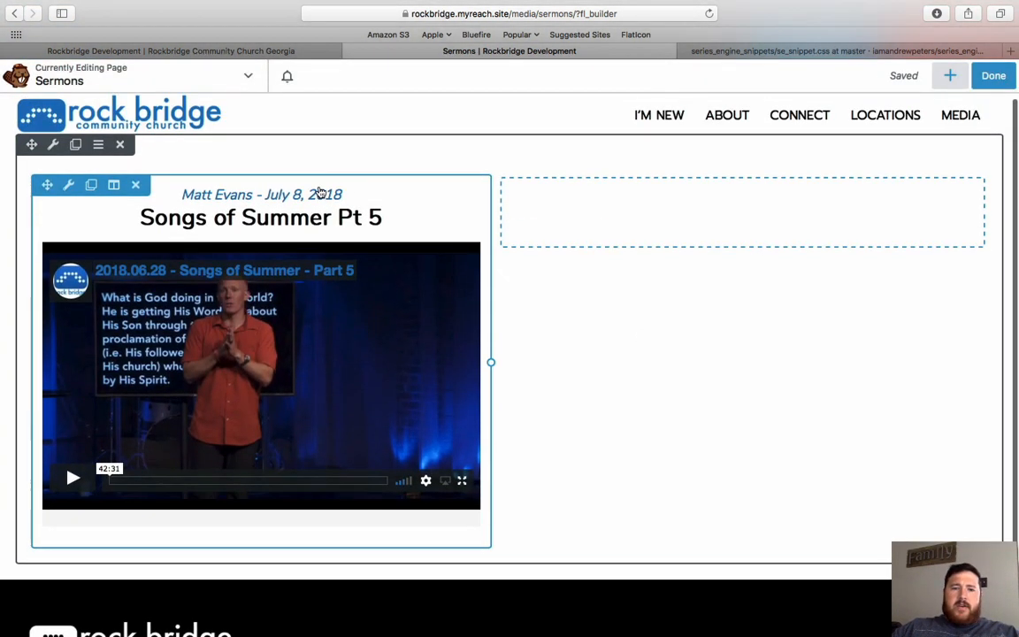
- Duplicate the Series Engine module and move the copy into the empty right column
scroll(320, 192, down, 1)
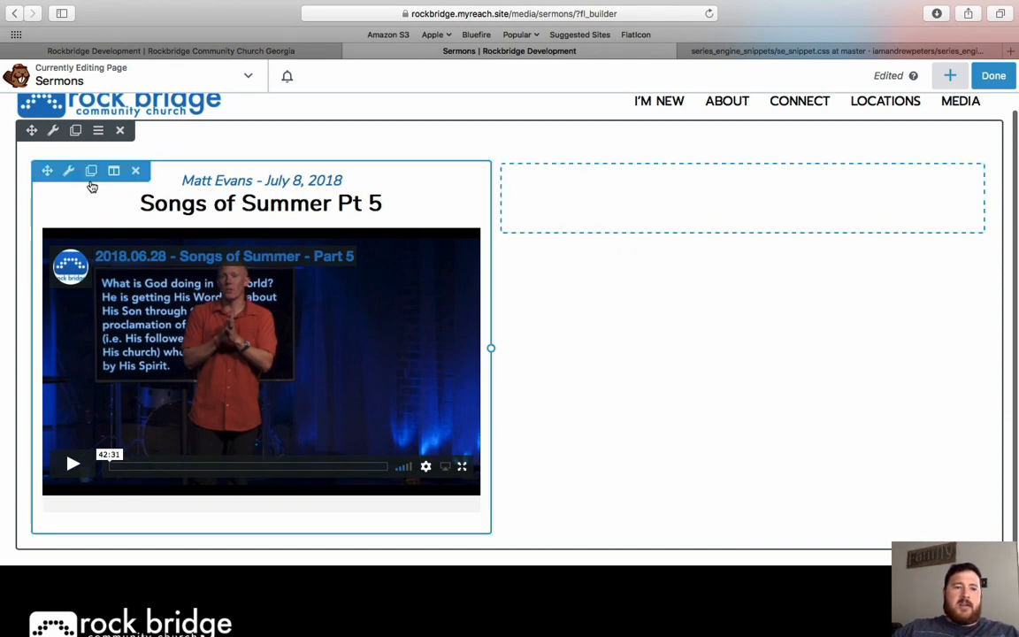
click(91, 170)
scroll(261, 291, down, 3)
scroll(262, 290, up, 3)
drag(49, 211, 657, 234)
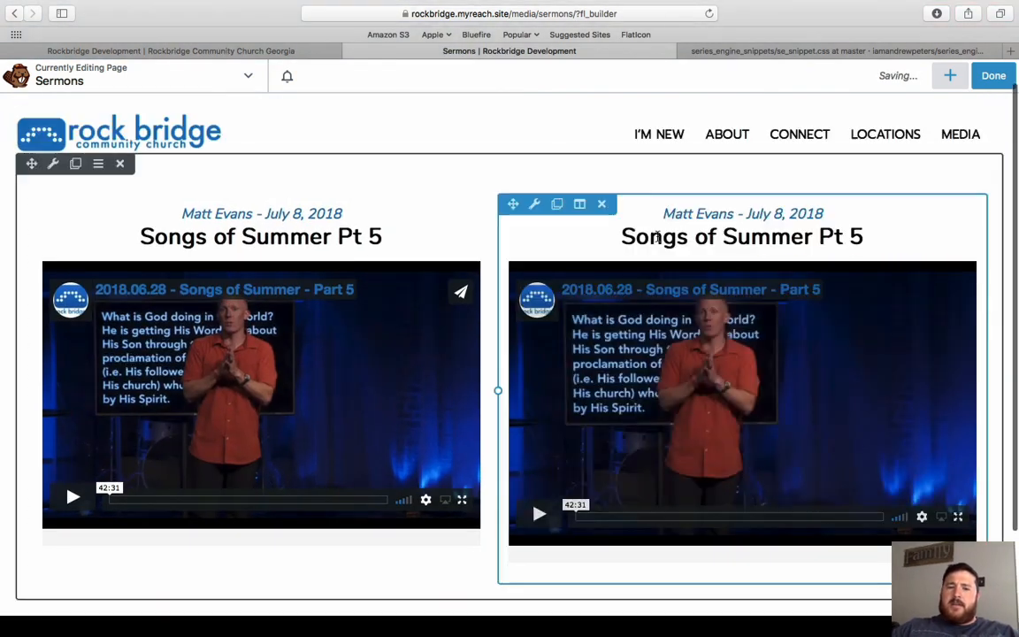
- Show the series details below the player in the right column's Series Engine module and save it
click(607, 245)
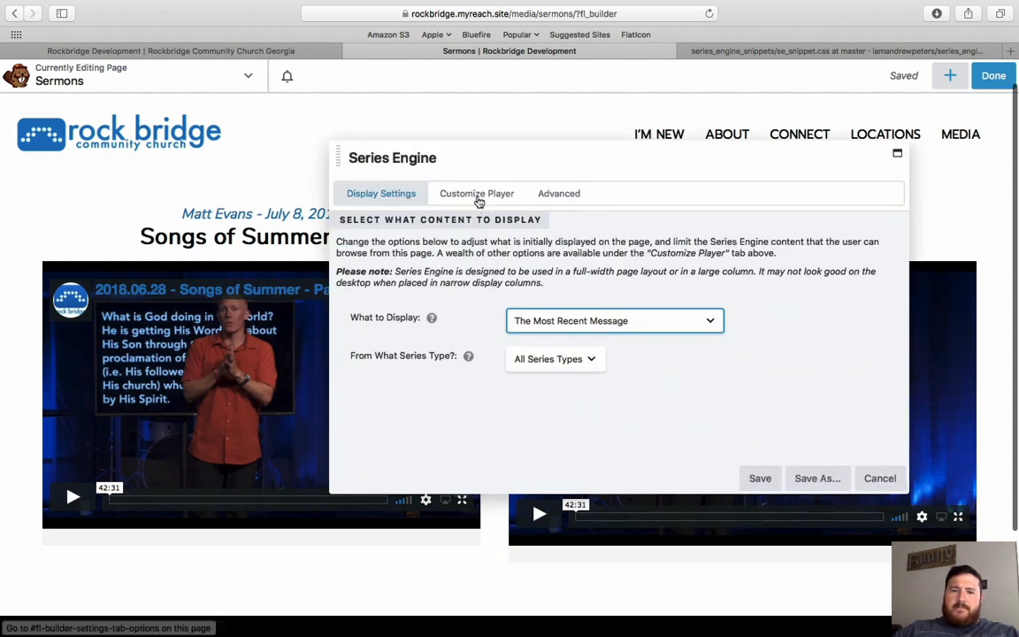
click(483, 203)
scroll(588, 363, down, 2)
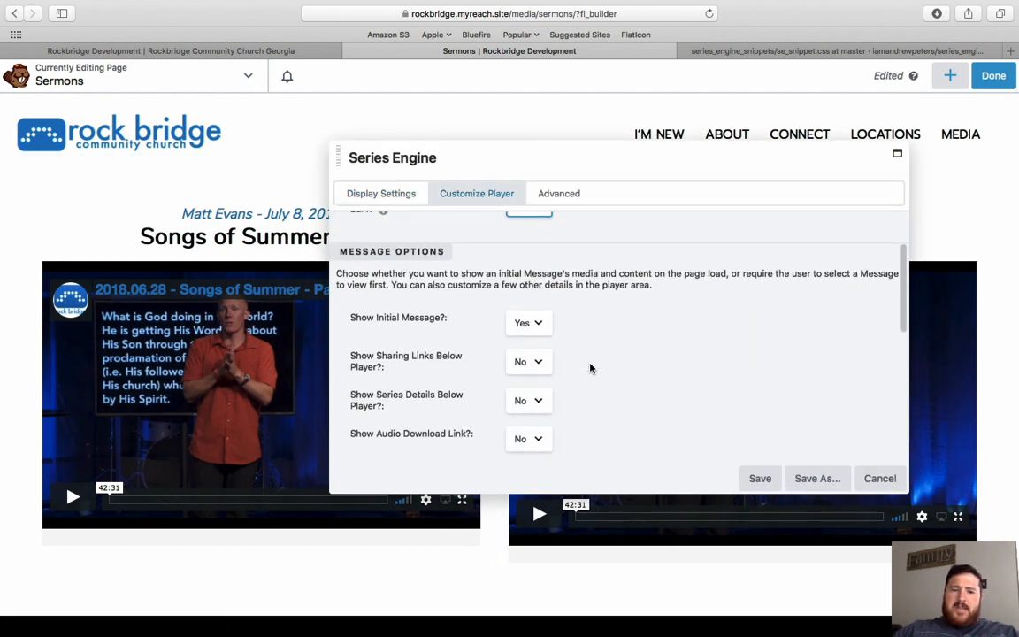
scroll(588, 363, down, 1)
scroll(575, 345, down, 1)
scroll(581, 354, down, 1)
click(531, 311)
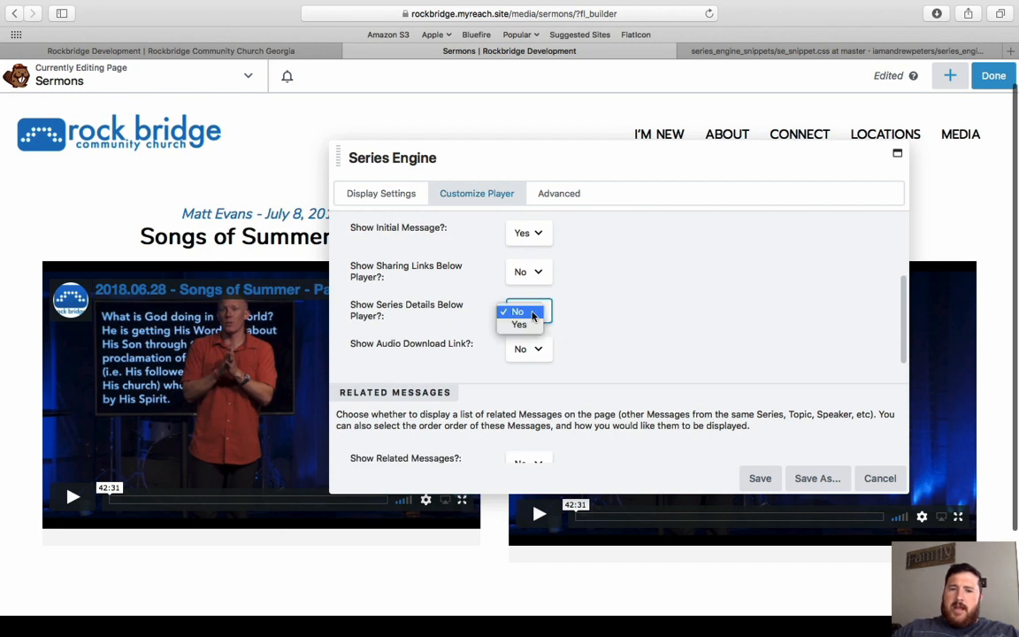
click(524, 324)
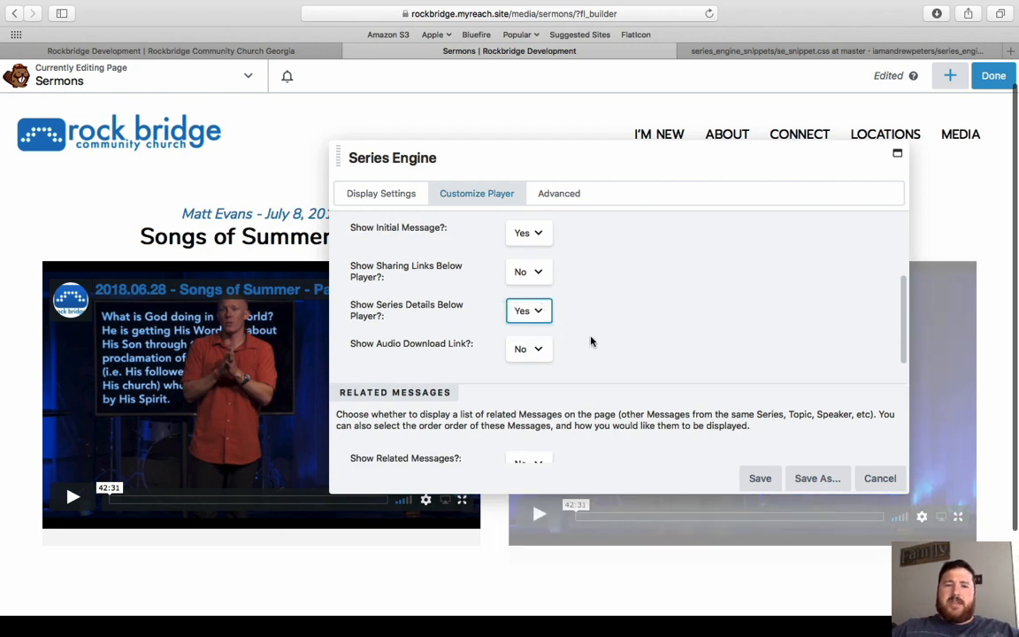
scroll(592, 341, down, 5)
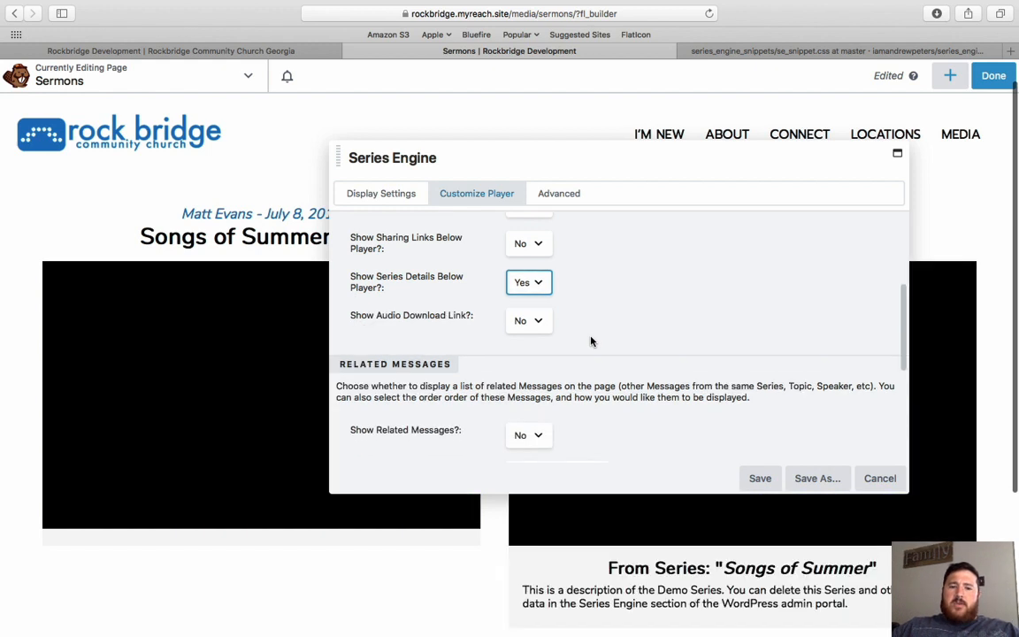
scroll(592, 341, down, 3)
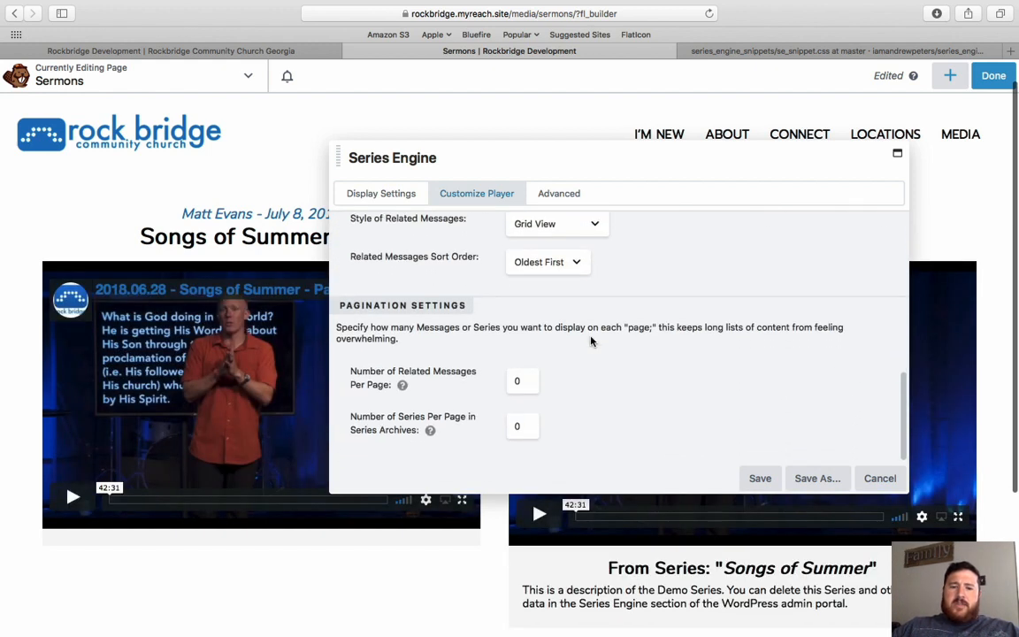
click(760, 478)
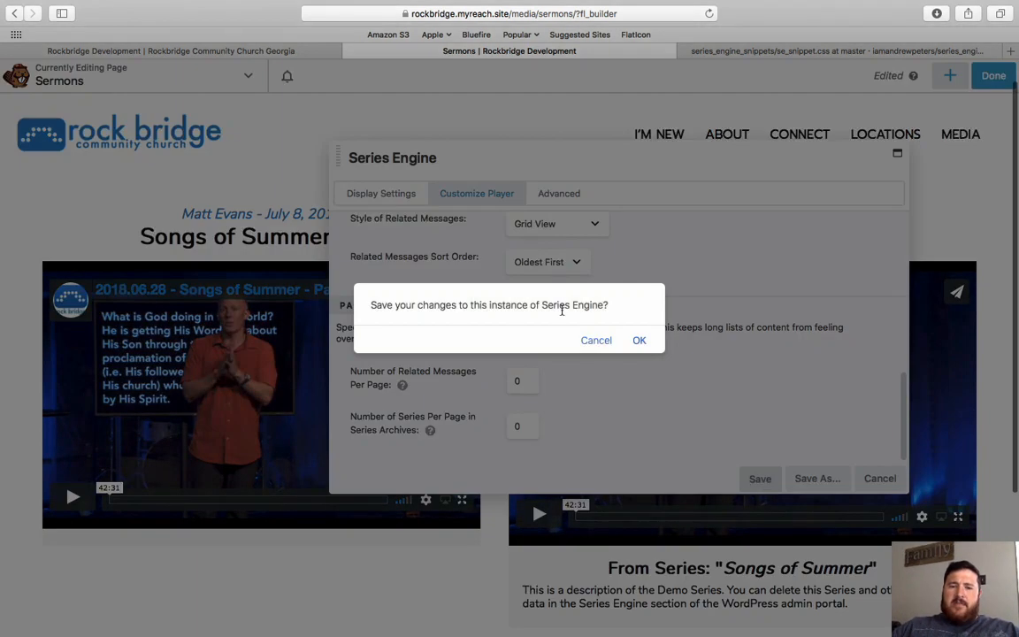
click(639, 341)
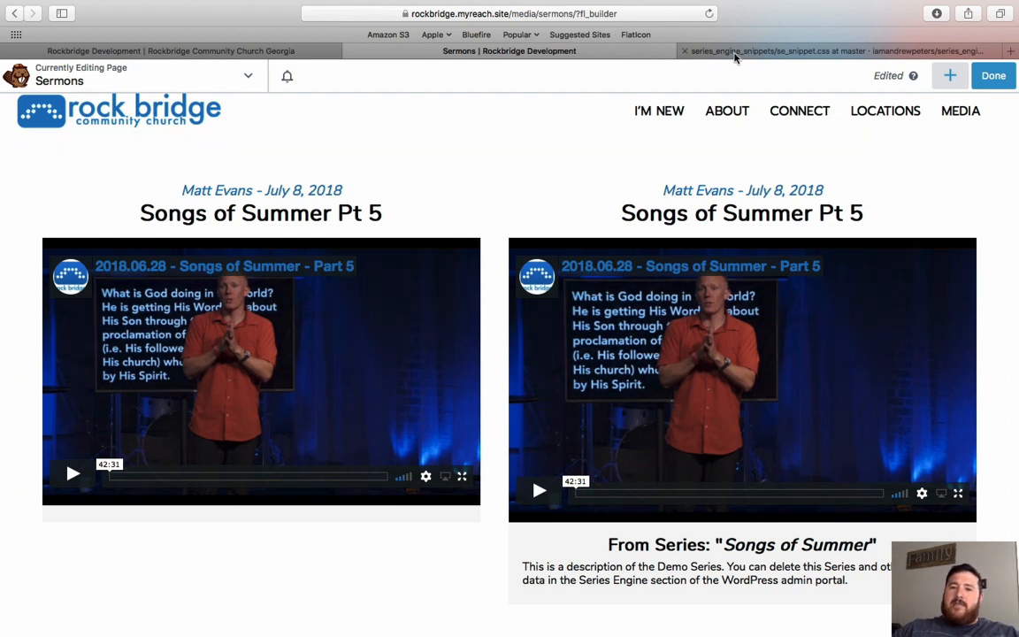
- Examine the left-side, right-side and all-column rules in the se_snippet.css file on GitHub
click(734, 53)
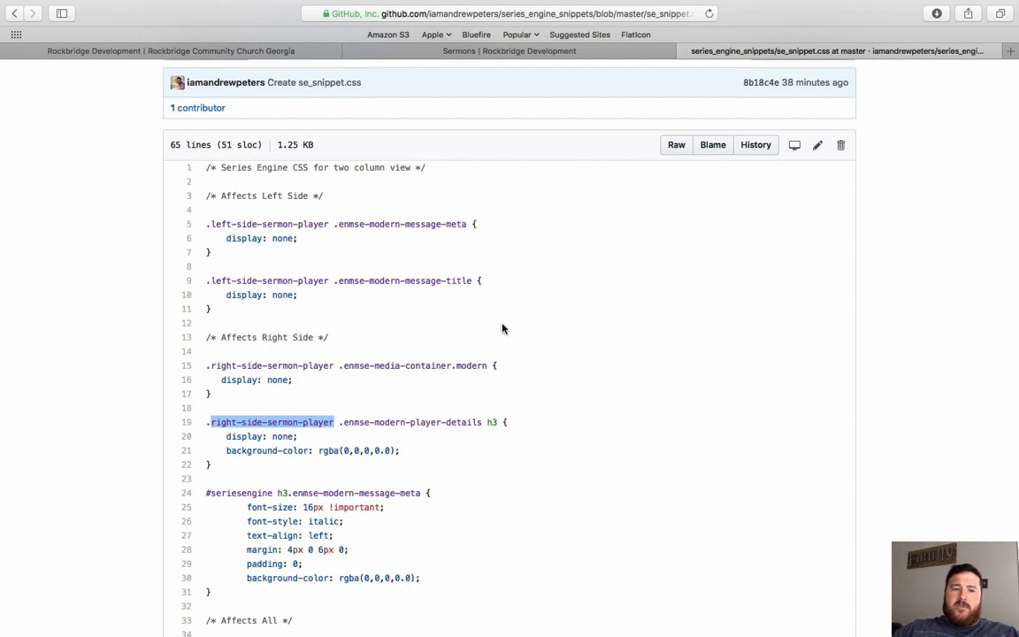
scroll(502, 328, up, 1)
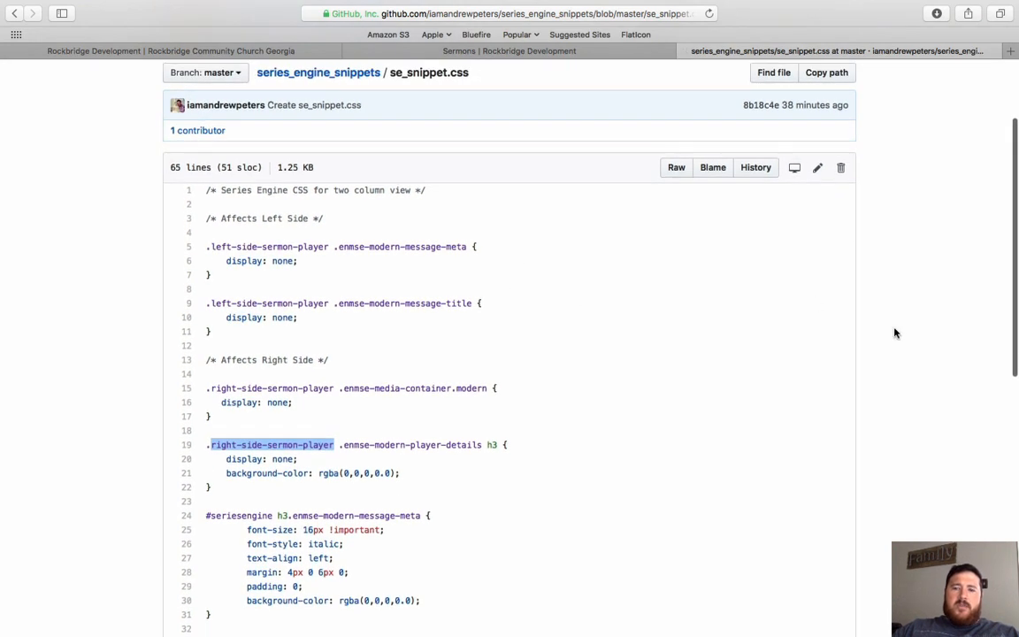
click(894, 327)
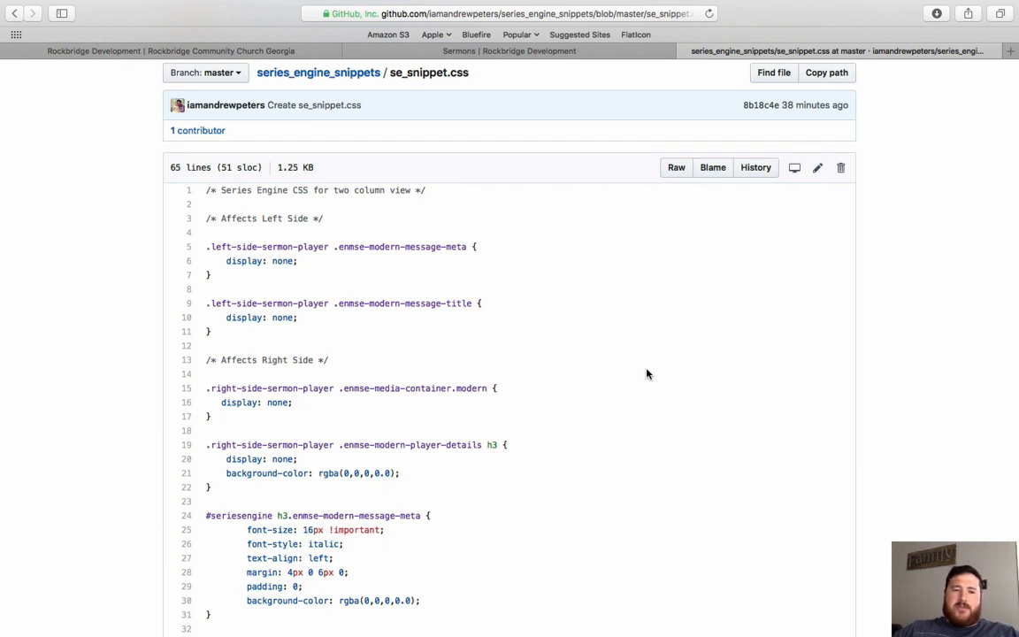
scroll(646, 374, down, 4)
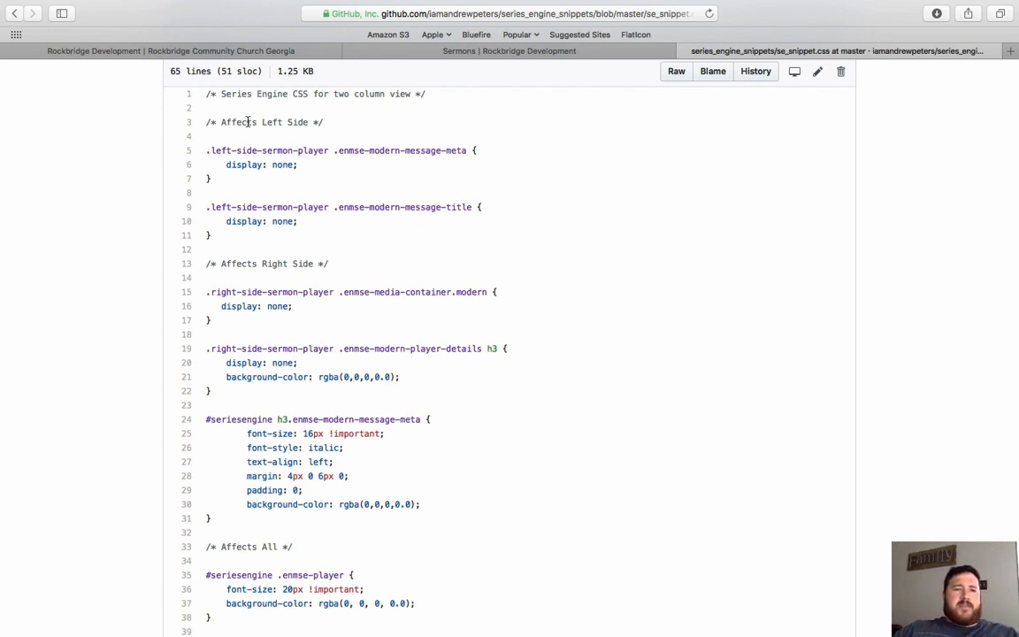
drag(272, 122, 392, 118)
click(340, 115)
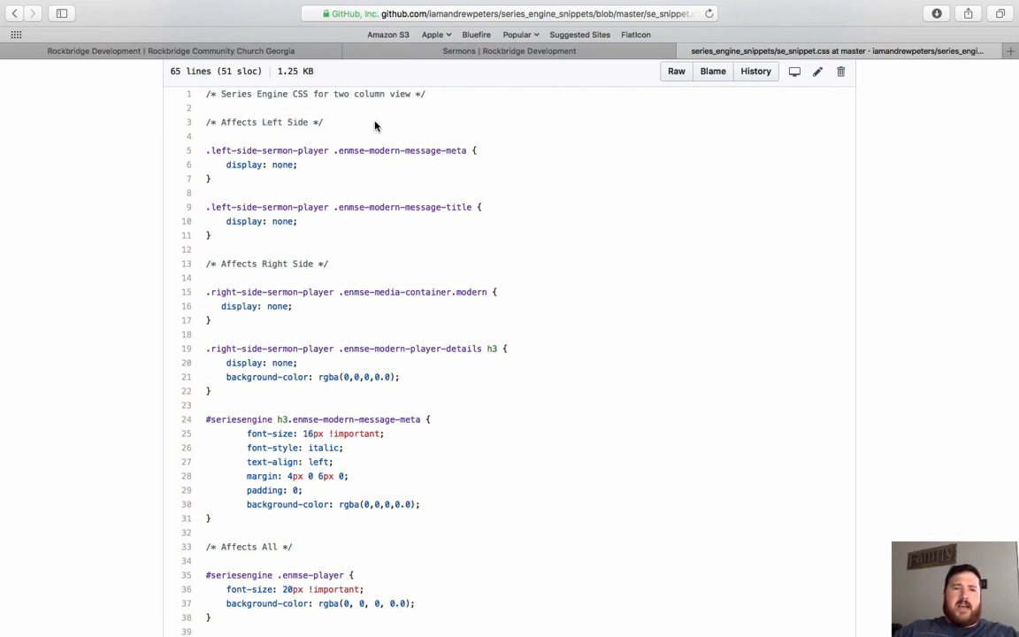
drag(211, 150, 324, 152)
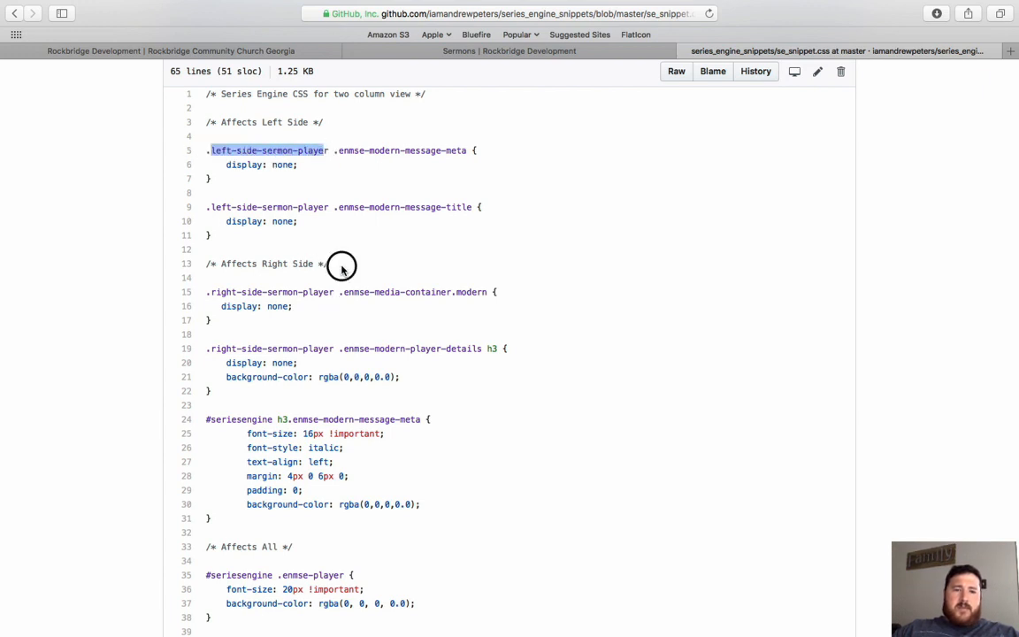
click(237, 275)
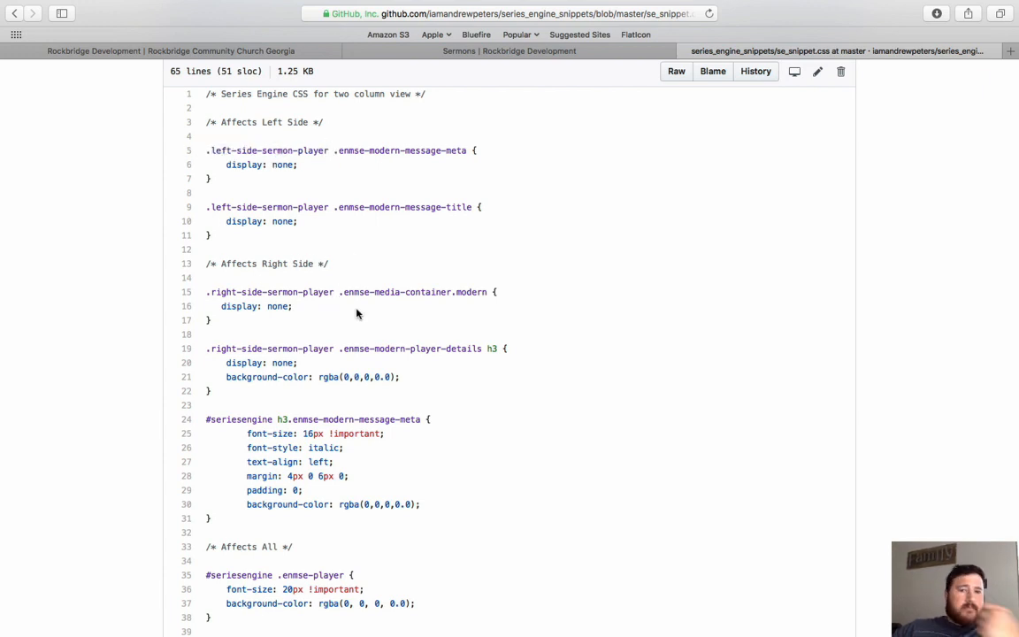
drag(209, 302, 284, 305)
click(311, 291)
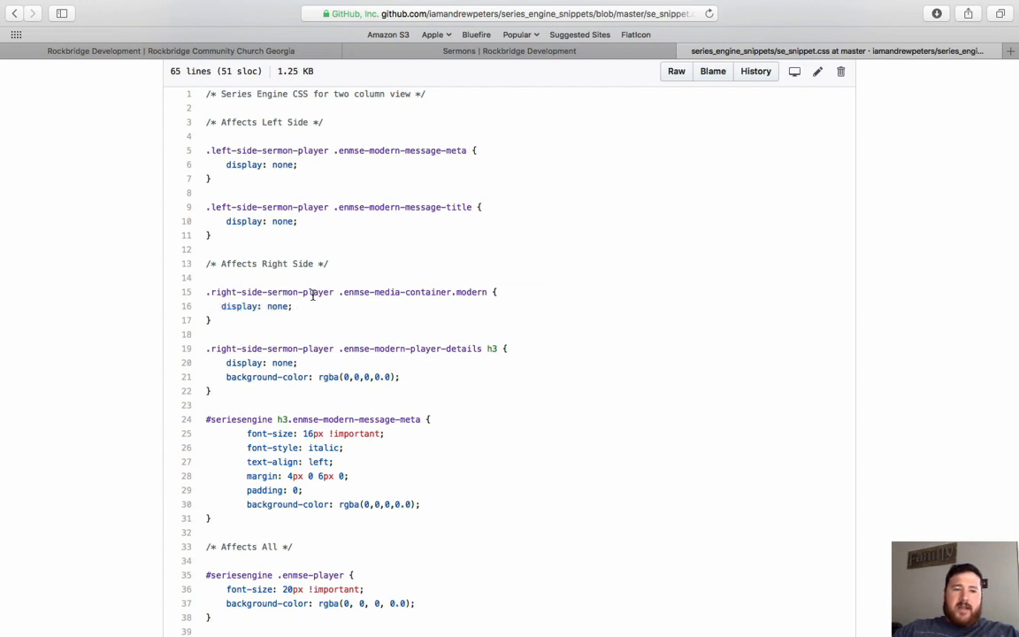
scroll(369, 370, down, 5)
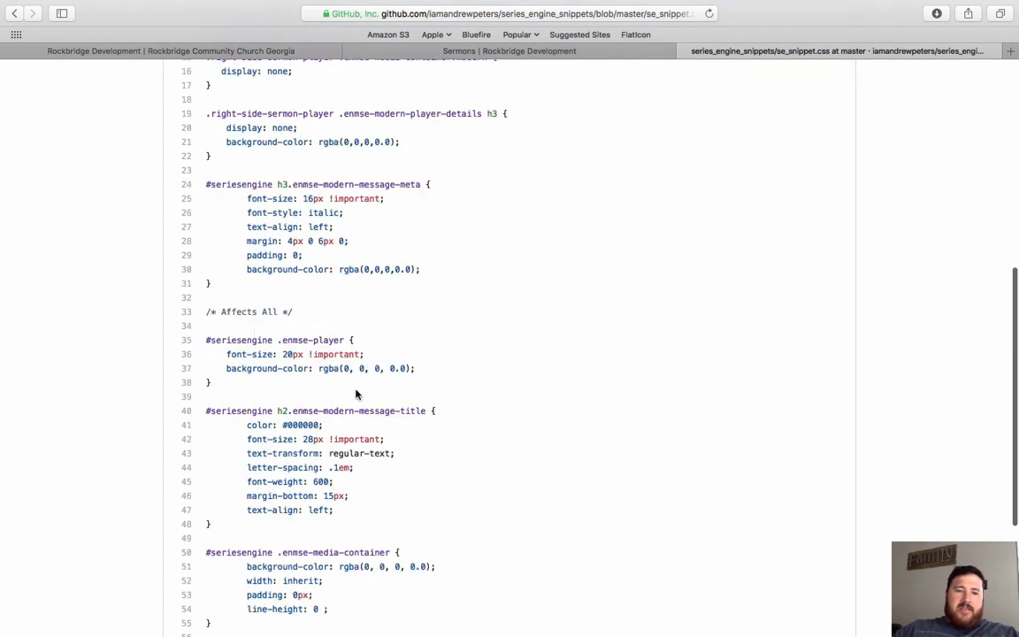
scroll(363, 450, down, 3)
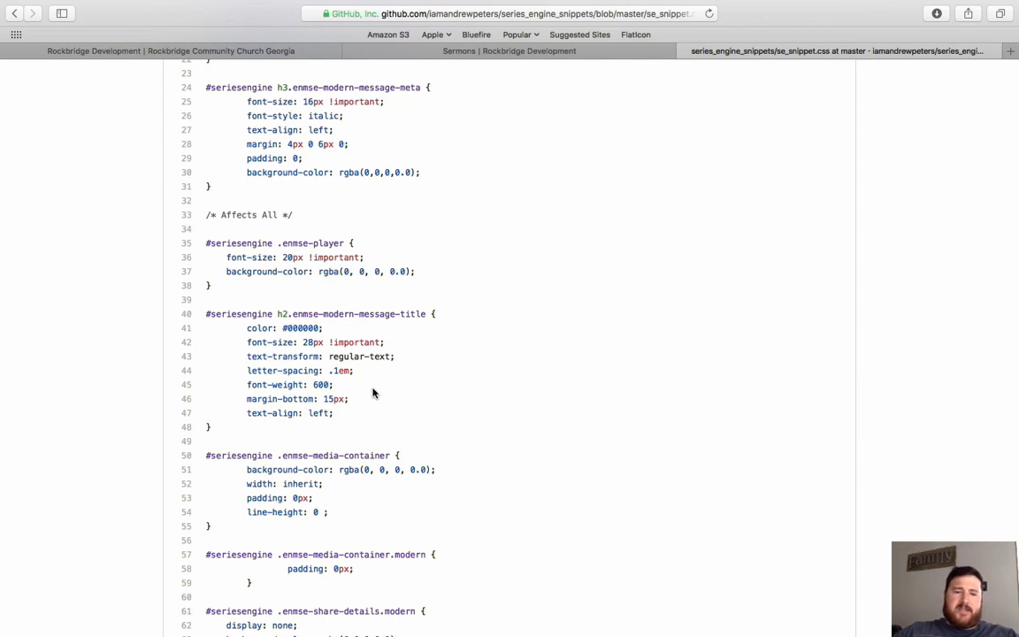
scroll(372, 392, down, 3)
scroll(373, 393, up, 5)
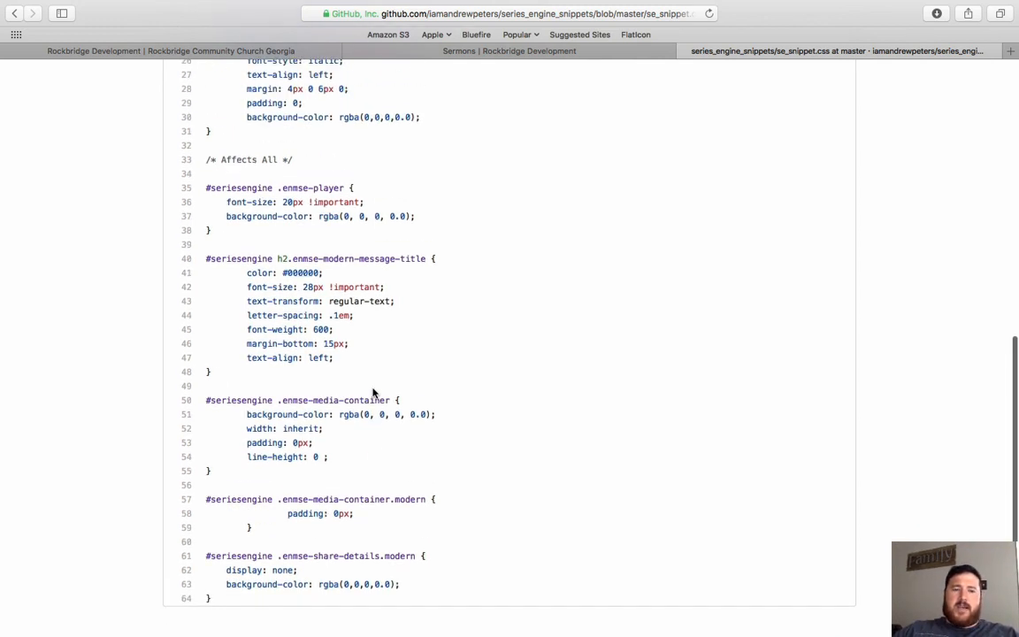
scroll(372, 392, up, 5)
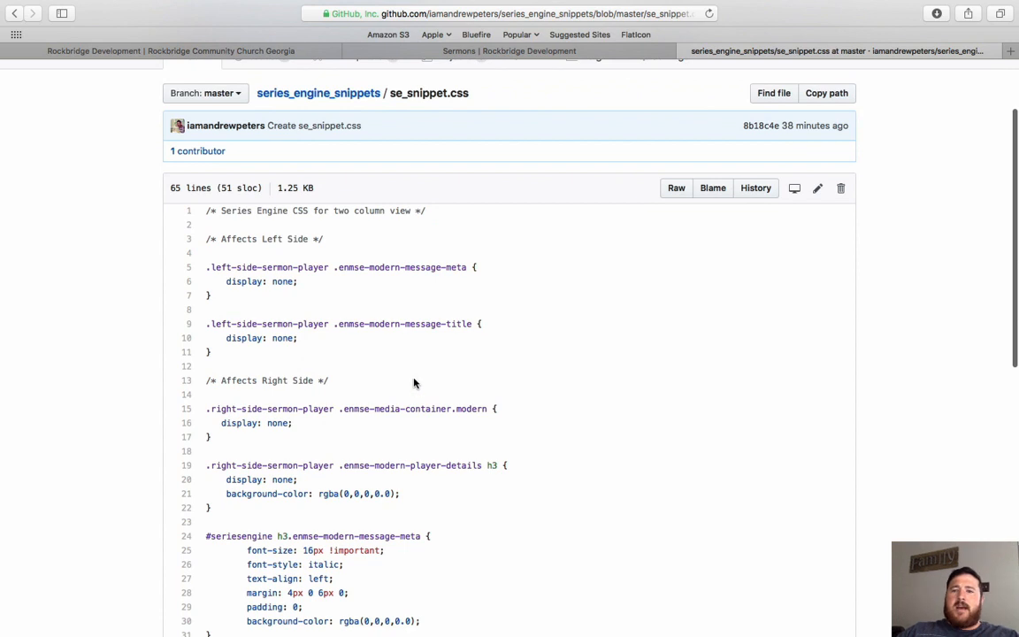
- Copy the entire se_snippet.css code into the Sermons page's layout CSS in Beaver Builder and save it
drag(205, 211, 455, 507)
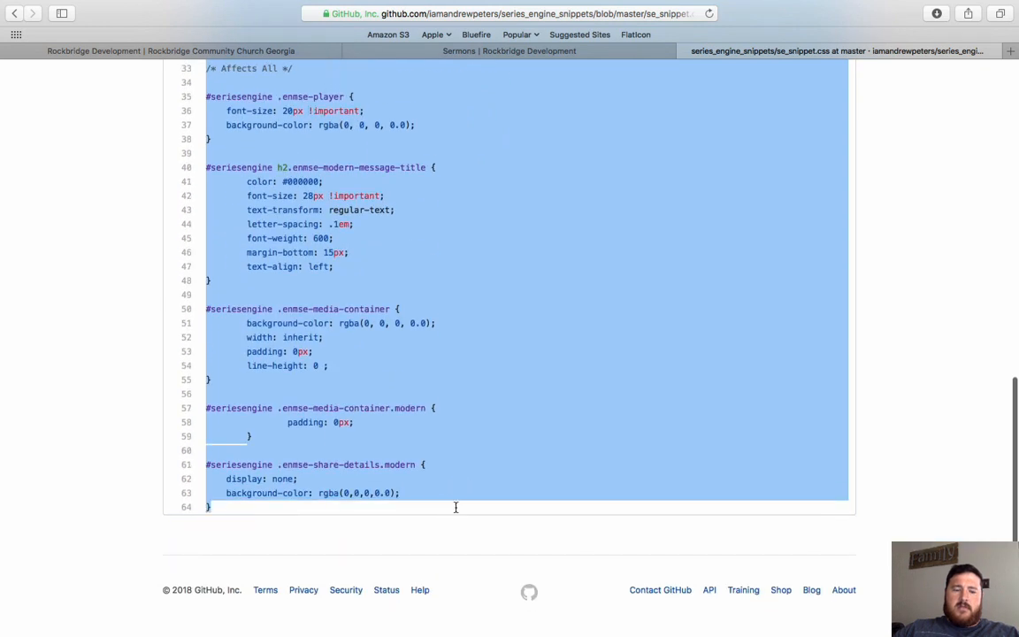
click(421, 48)
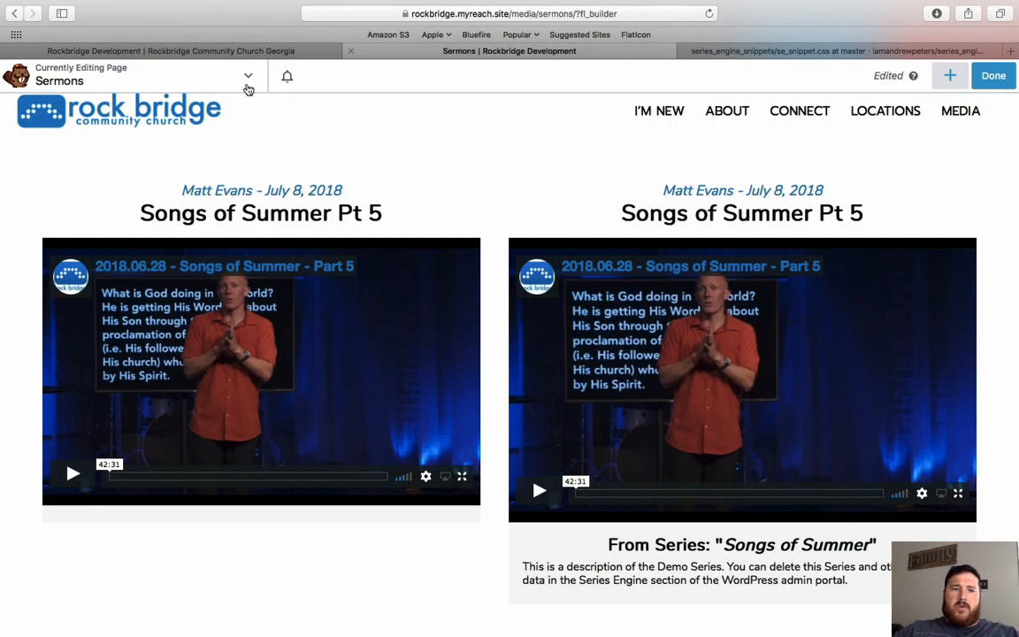
click(244, 75)
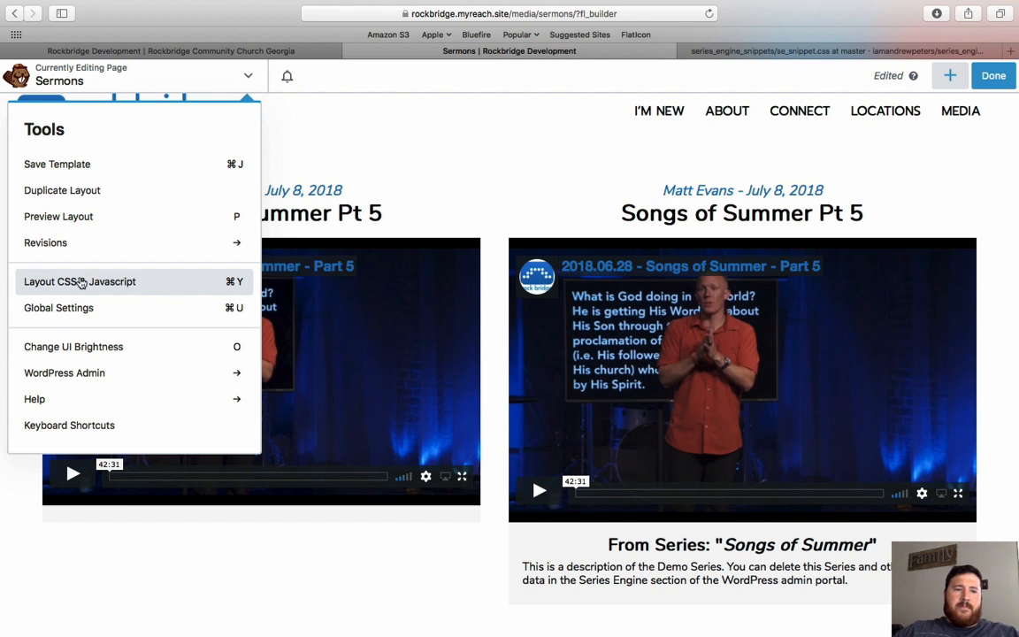
click(81, 282)
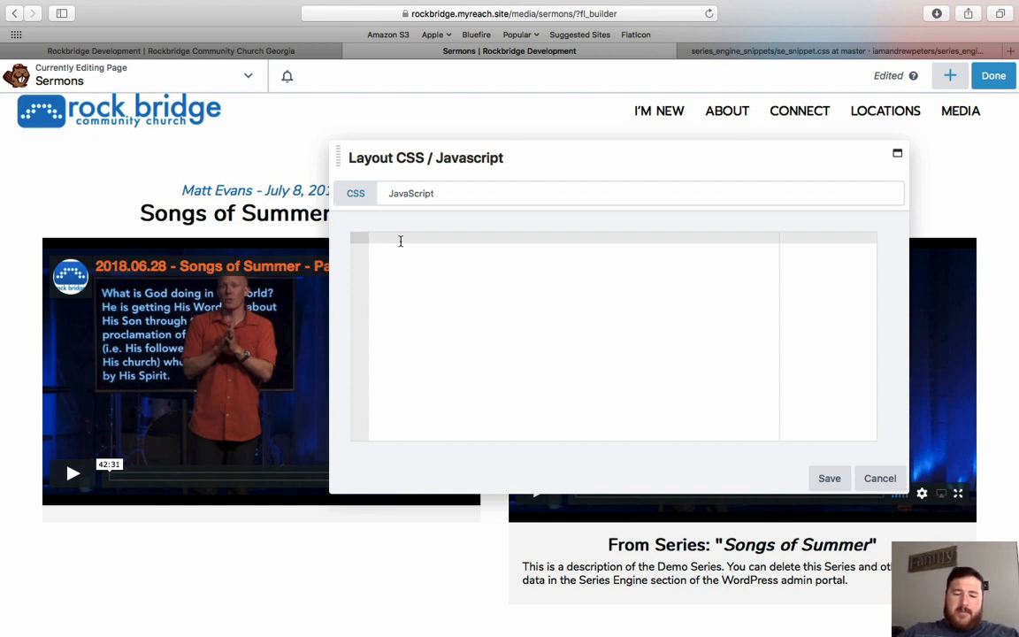
key(super+v)
scroll(518, 284, up, 5)
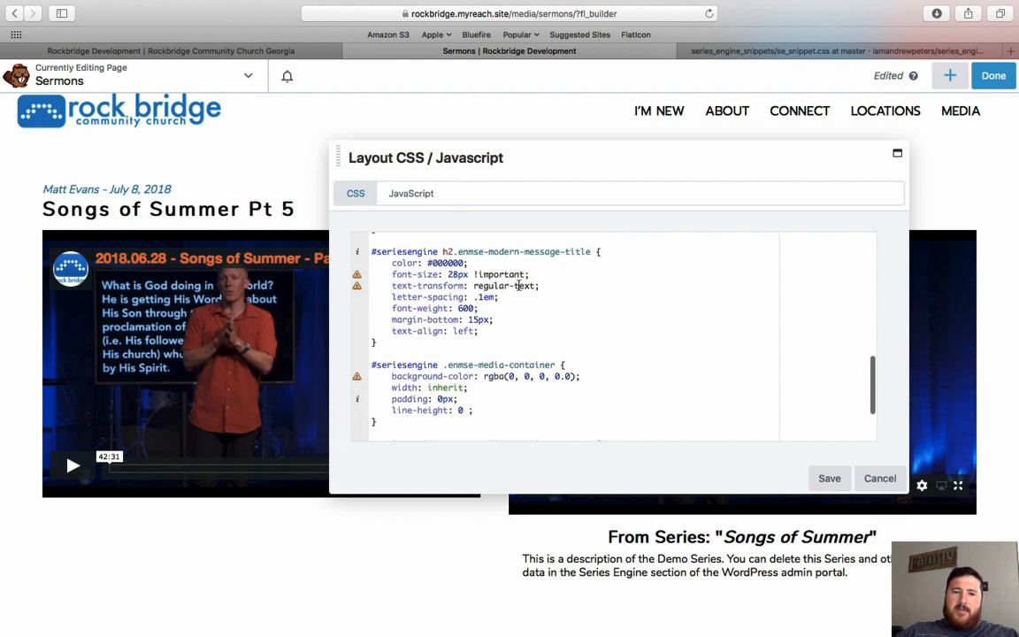
scroll(518, 283, up, 5)
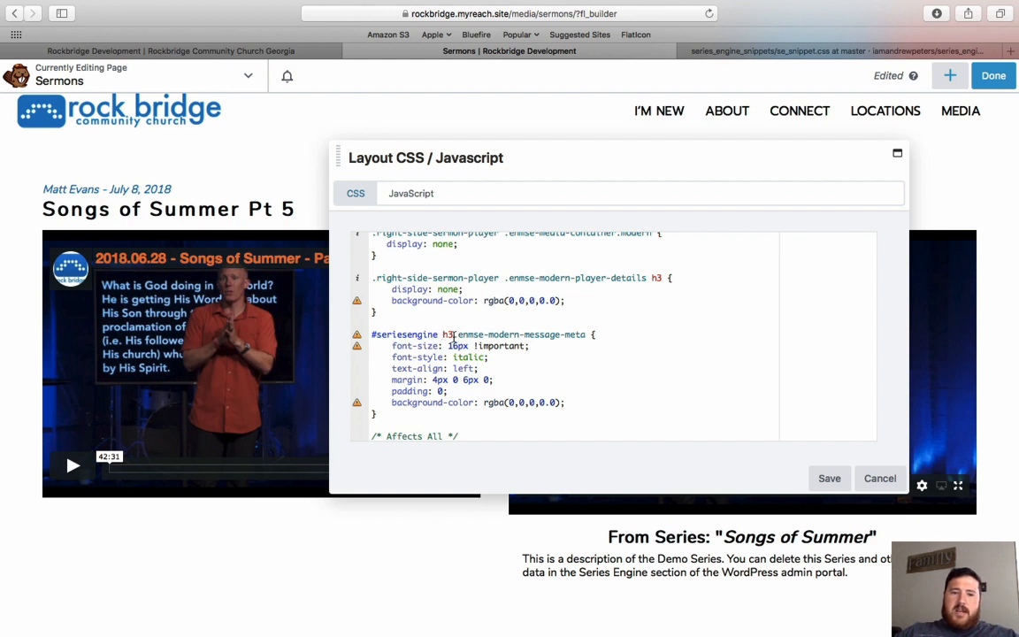
click(452, 334)
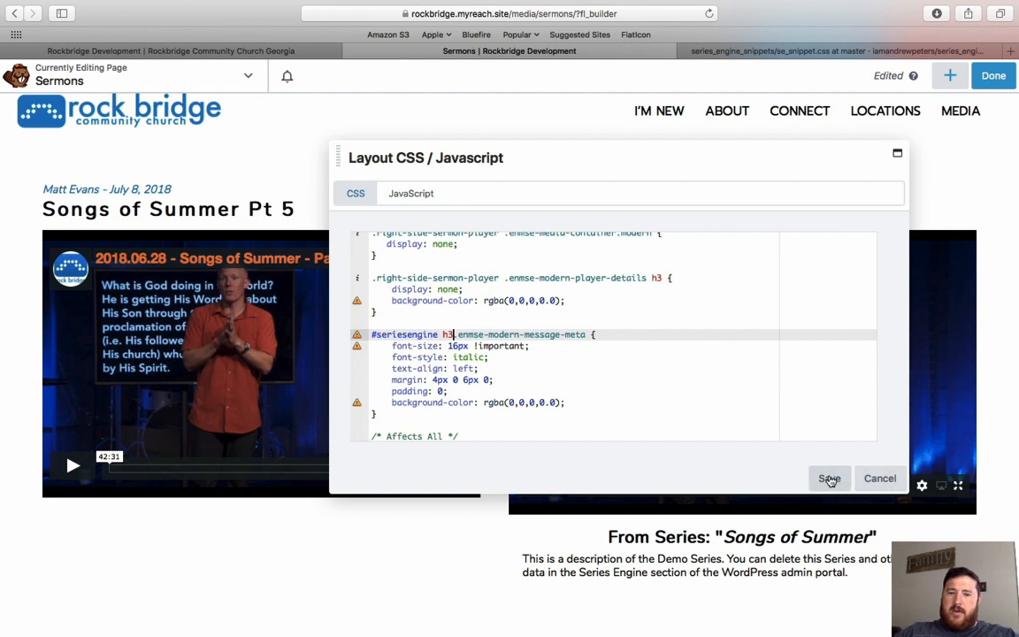
click(829, 479)
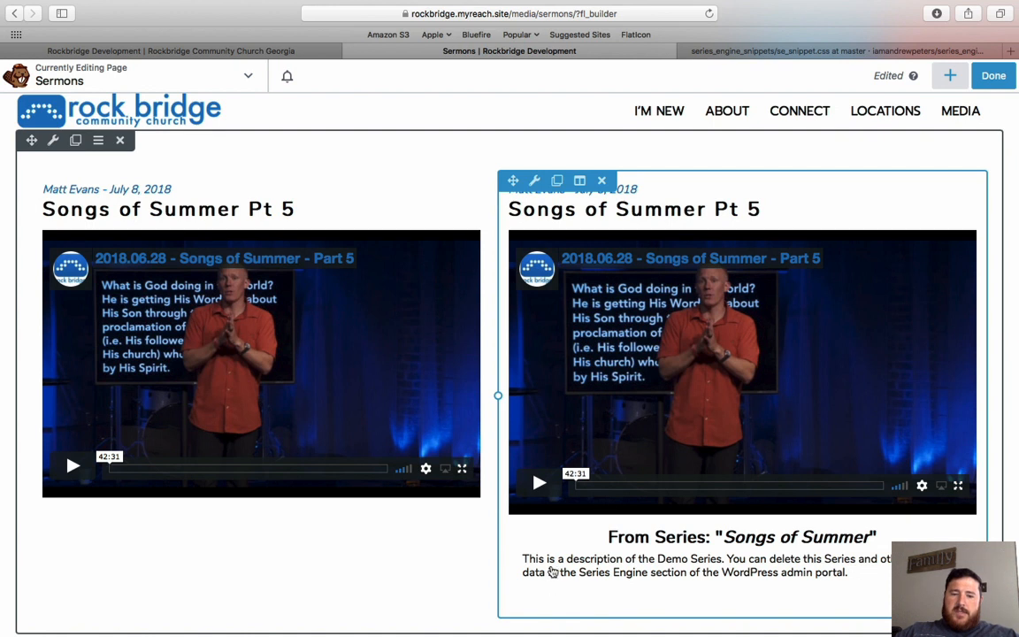
- Copy the class name left-side-sermon-player from the GitHub snippet and return to the Sermons page editor
click(738, 51)
click(485, 218)
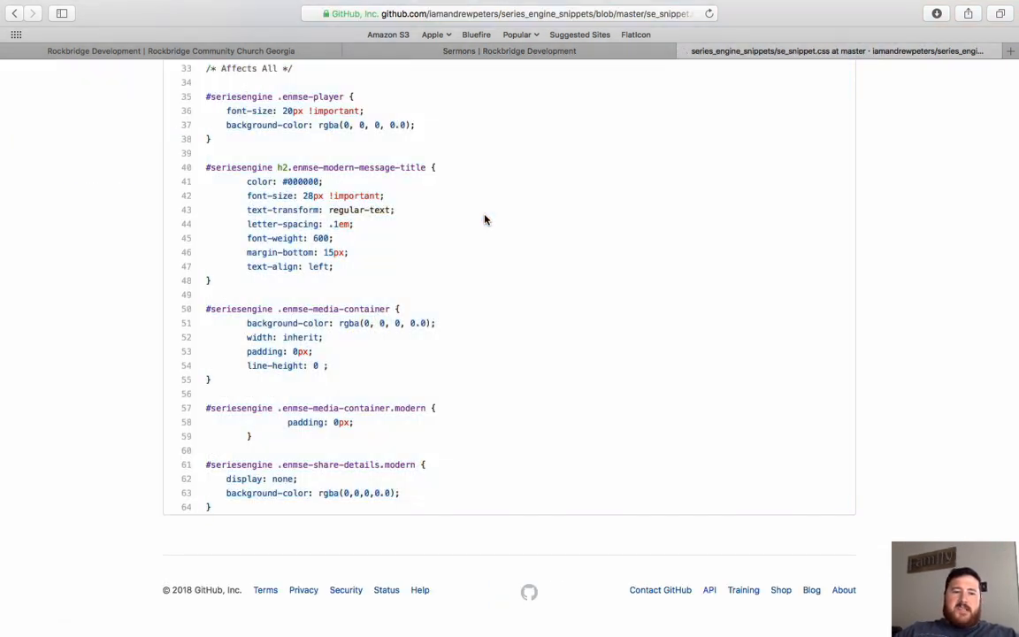
scroll(485, 218, up, 10)
drag(328, 367, 210, 364)
key(super+c)
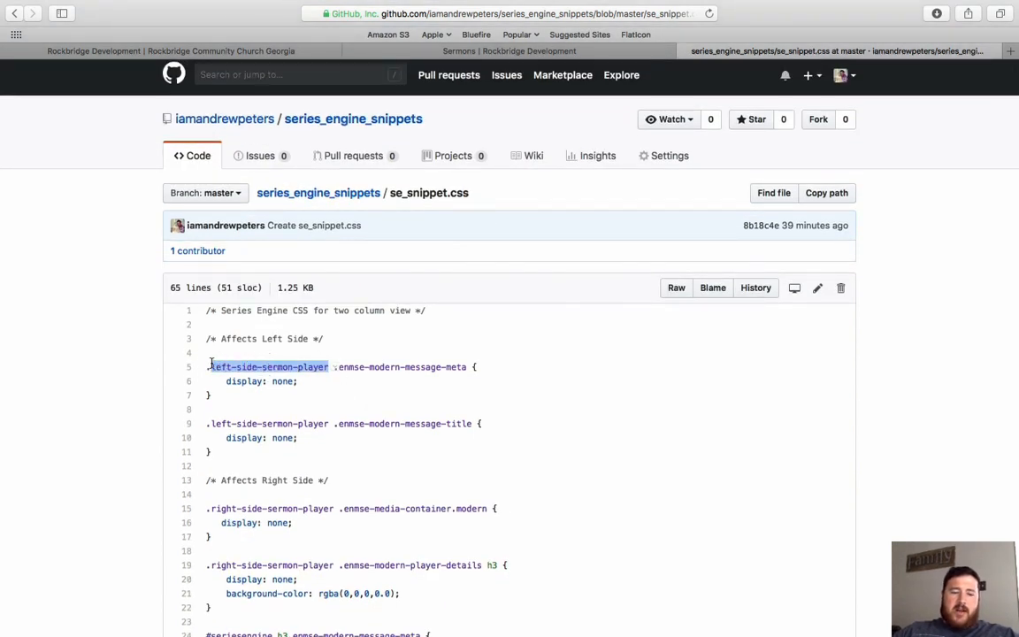
click(383, 48)
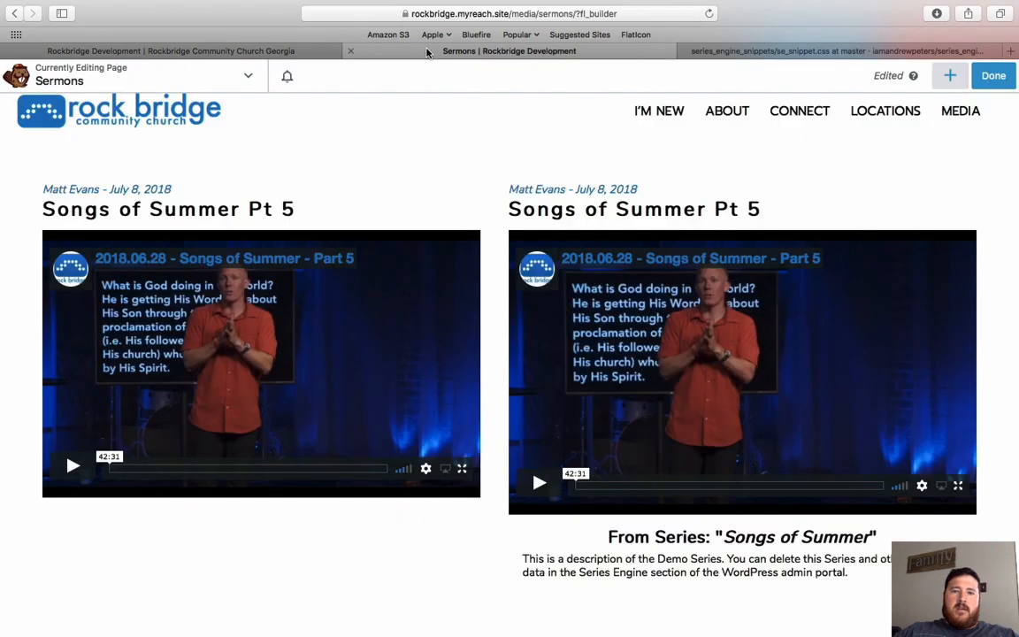
- Set the left column's Series Engine module class to left-side-sermon-player and save the module
scroll(458, 290, down, 1)
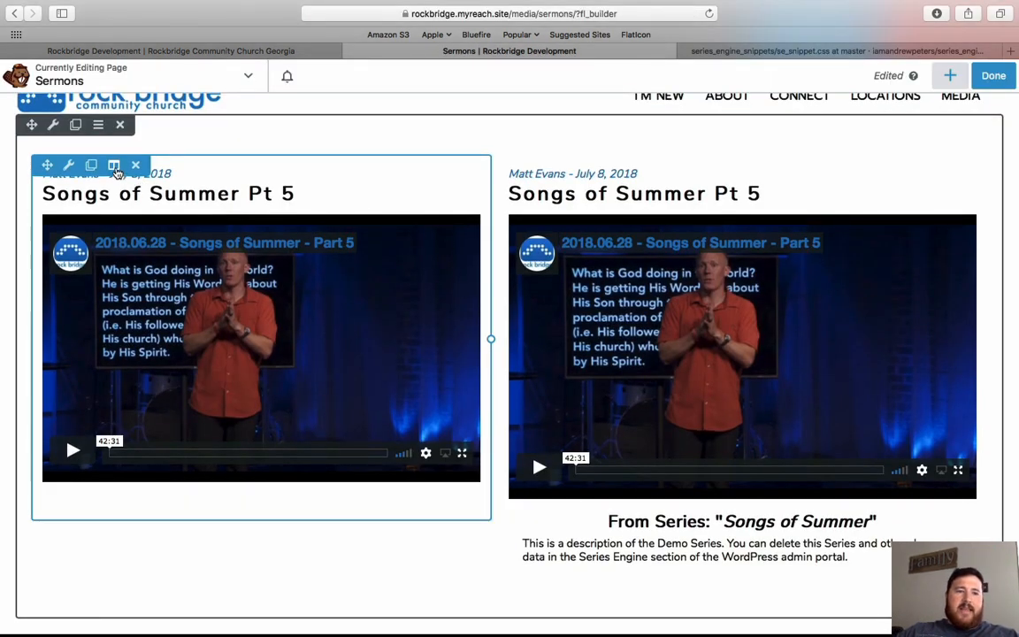
click(115, 168)
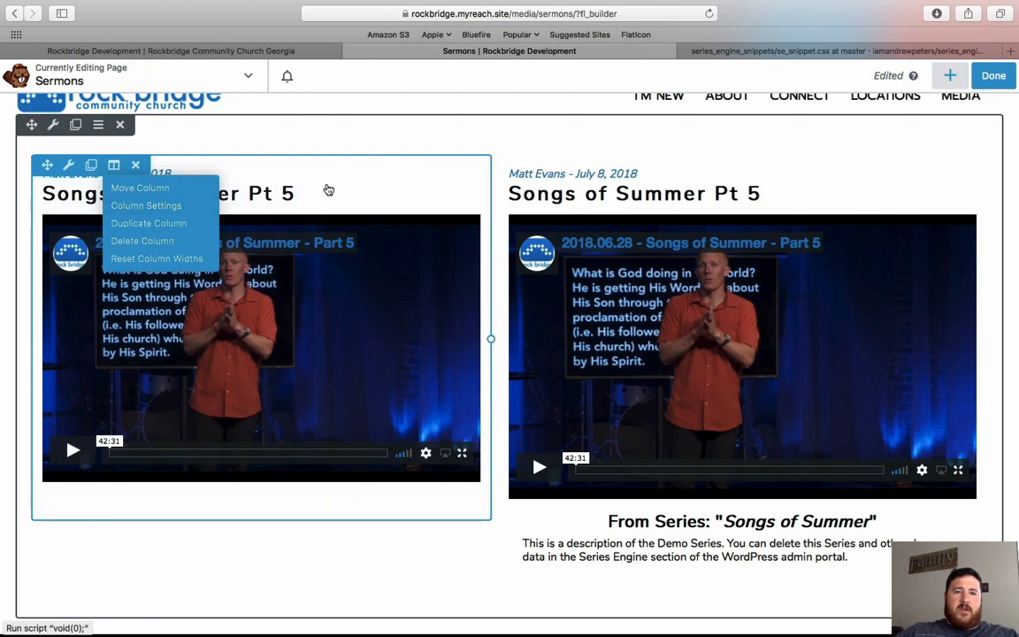
click(353, 189)
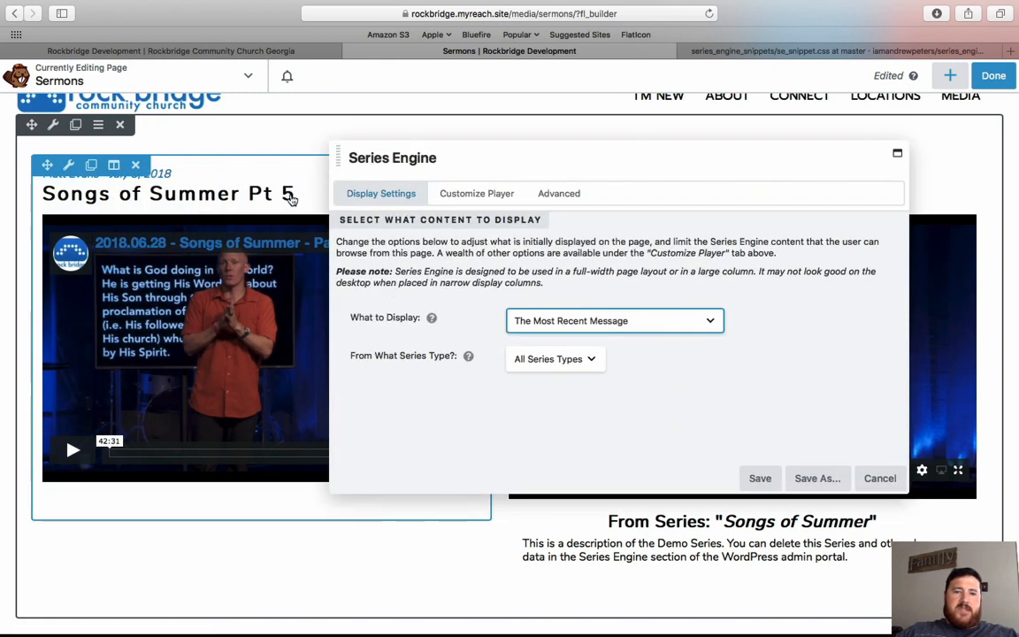
click(553, 193)
scroll(598, 345, down, 5)
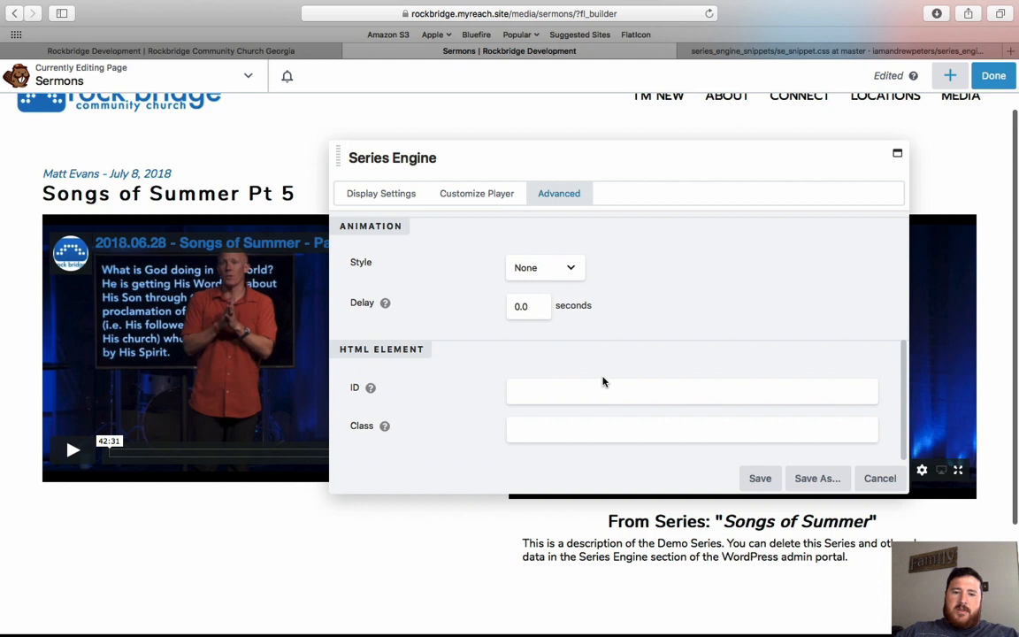
click(547, 429)
key(super+v)
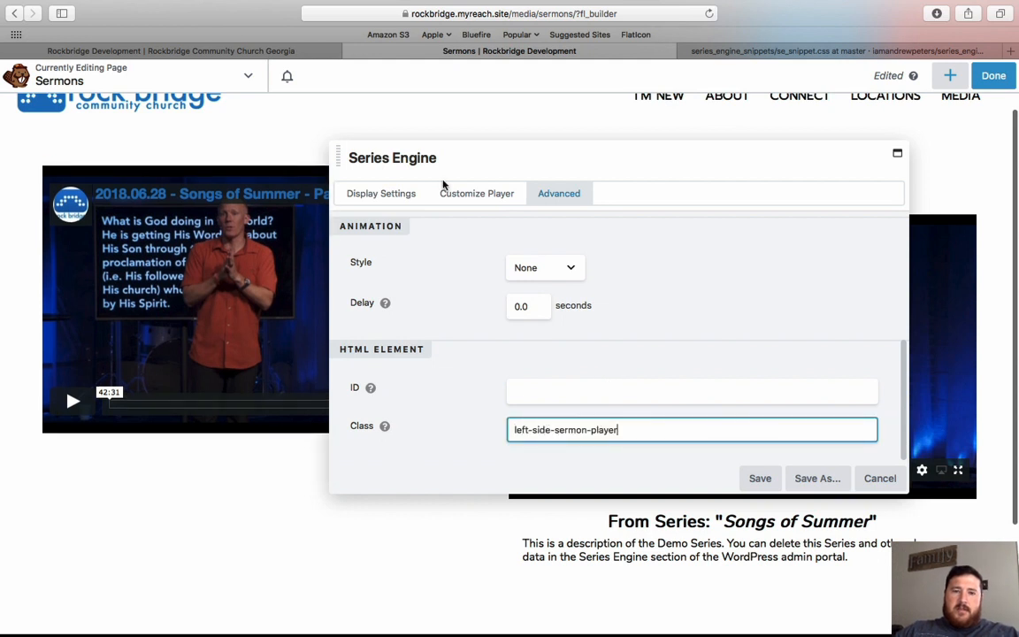
drag(398, 161, 577, 167)
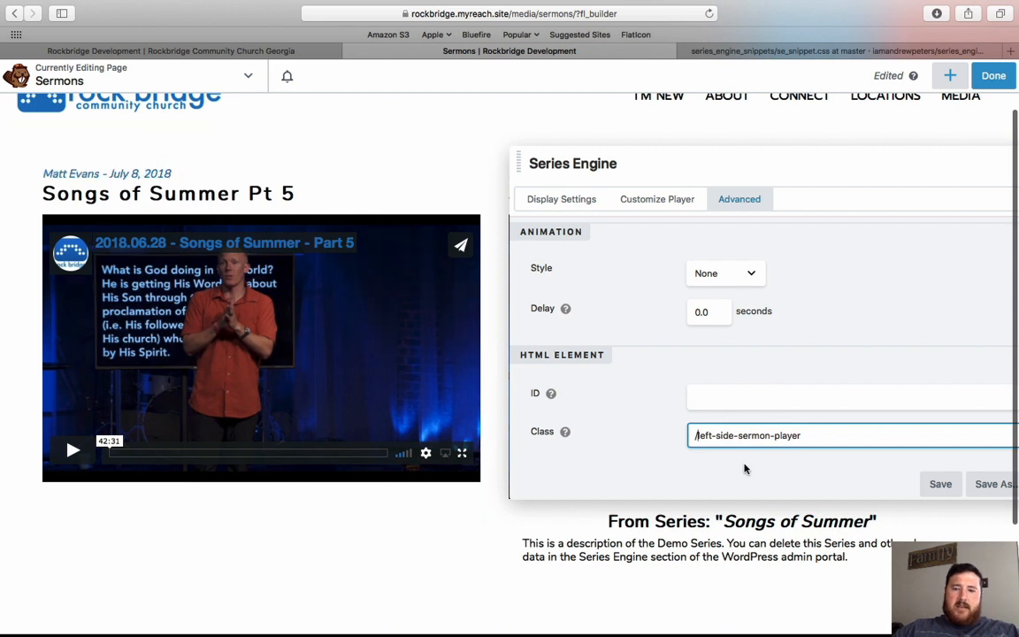
click(937, 483)
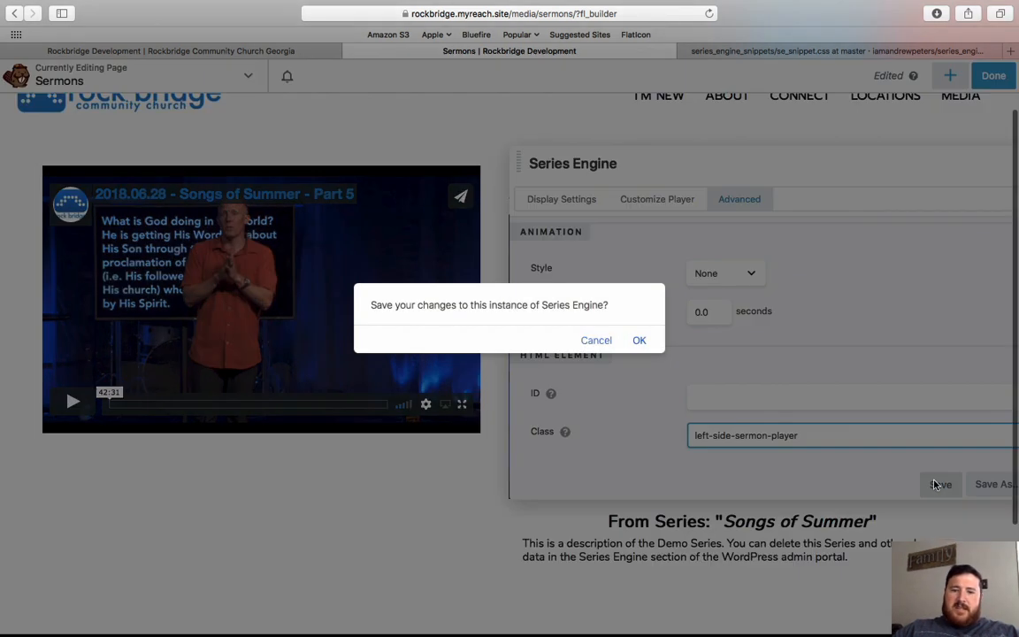
click(640, 341)
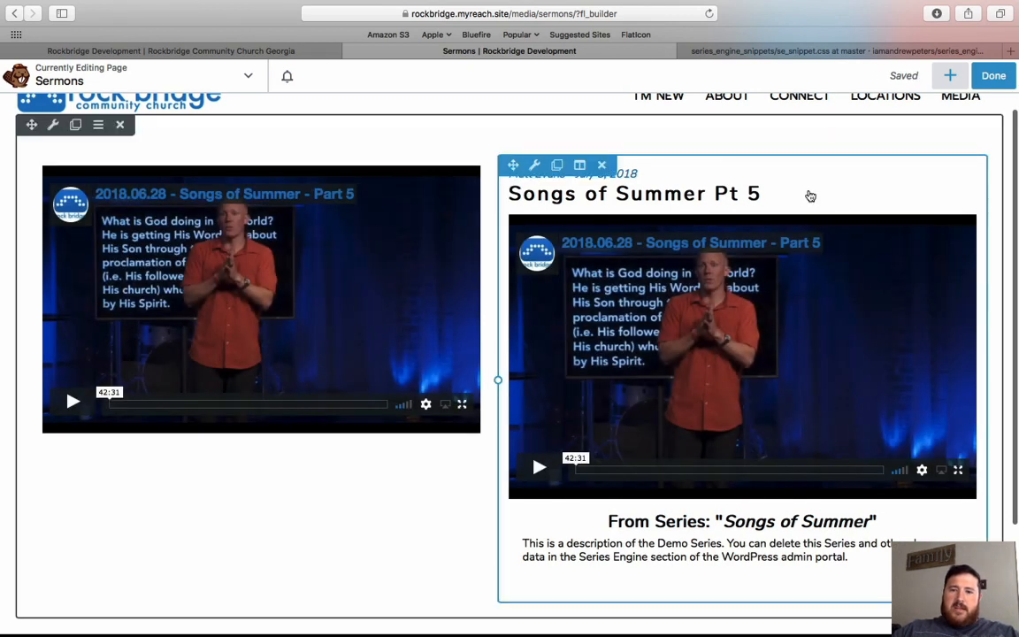
- Set the right column's Series Engine module class to right-side-sermon-player and save the module
click(810, 196)
drag(800, 189, 337, 183)
drag(610, 301, 467, 322)
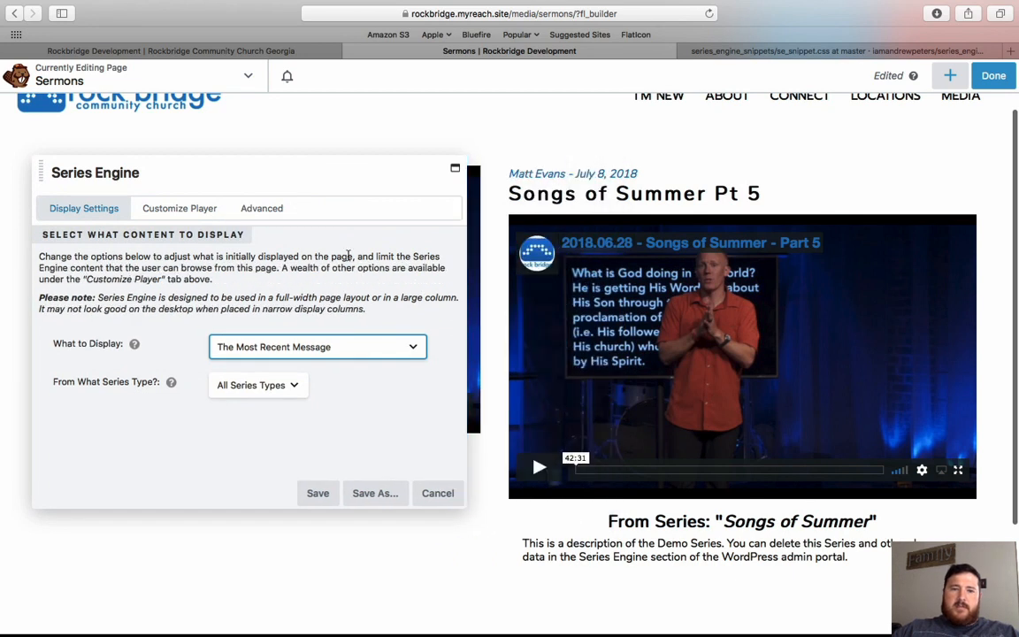
click(276, 212)
scroll(295, 379, down, 6)
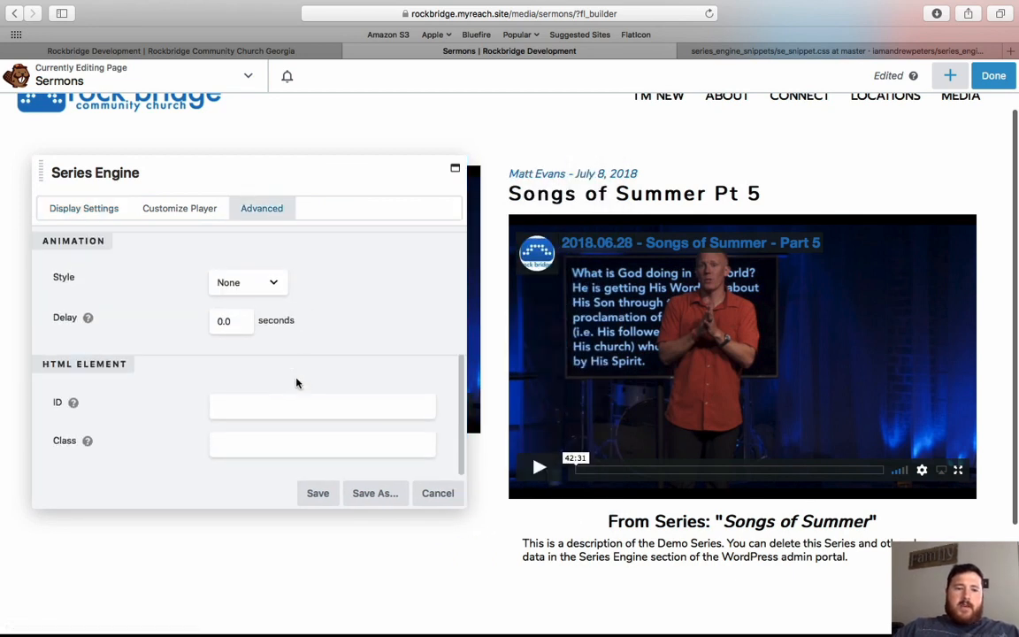
click(257, 439)
text(leftside-sermon-player)
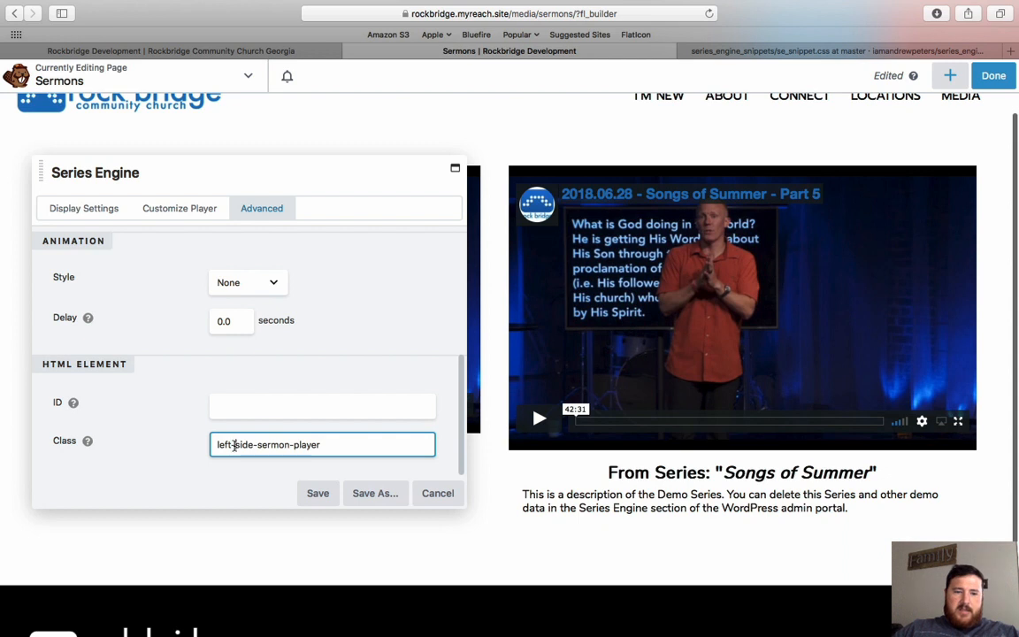
key(BackSpace)
key(BackSpace)
key(BackSpace)
key(BackSpace)
text(right)
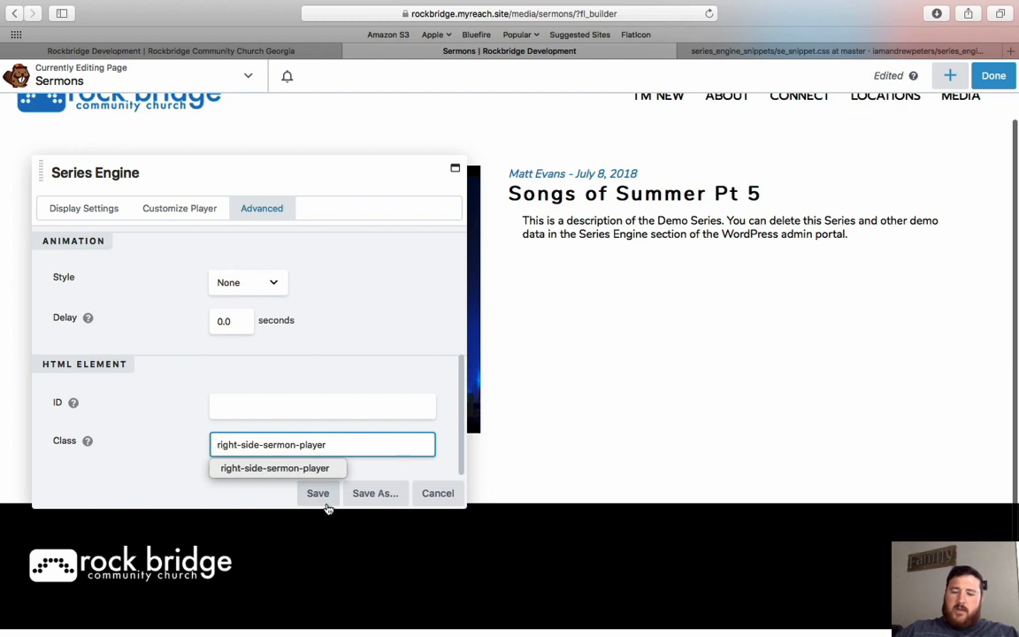
text(/)
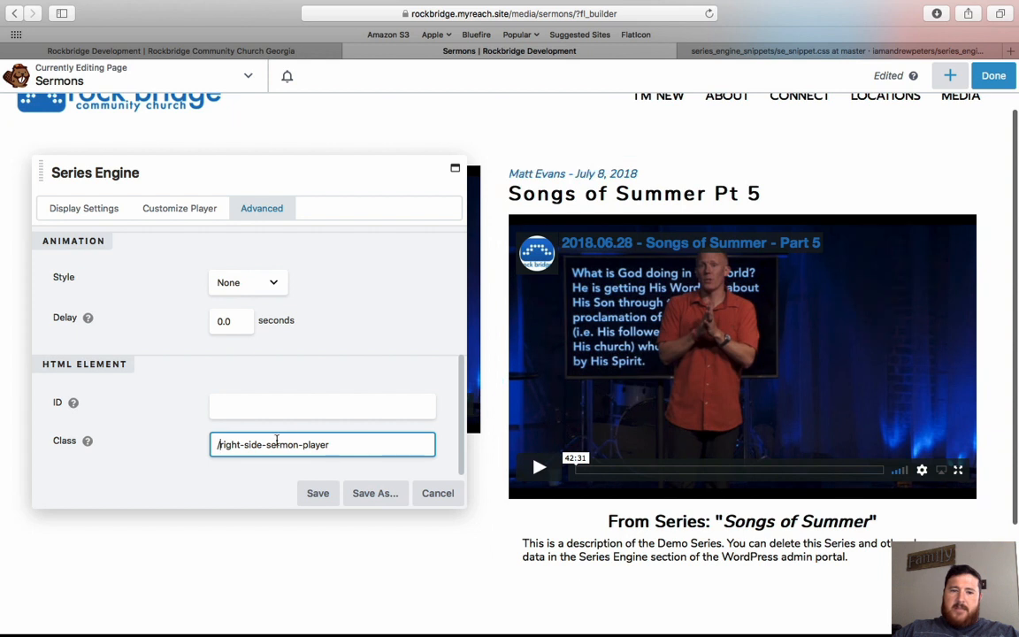
key(BackSpace)
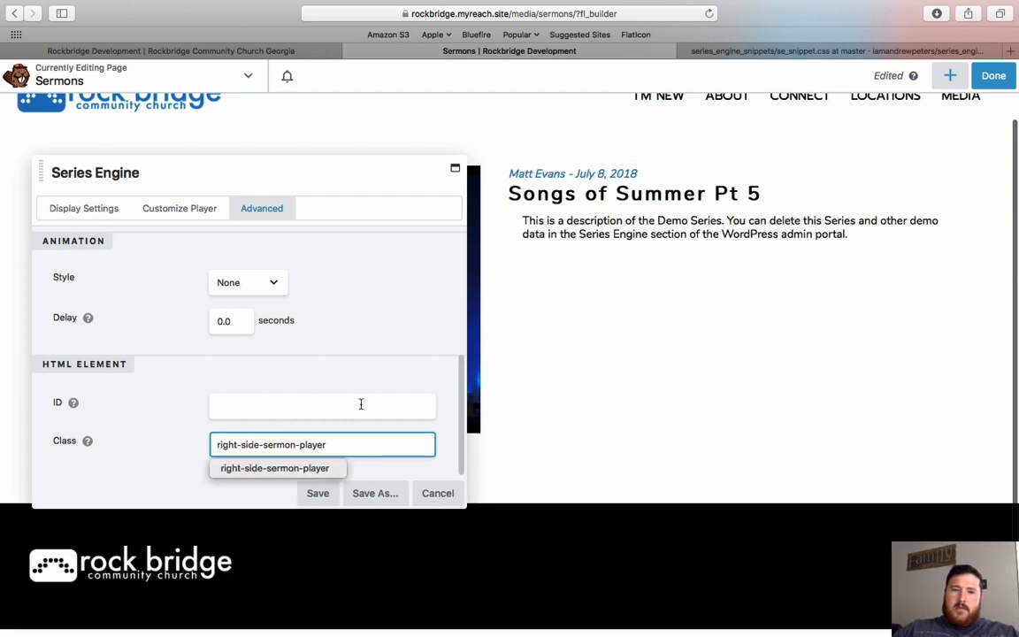
click(317, 496)
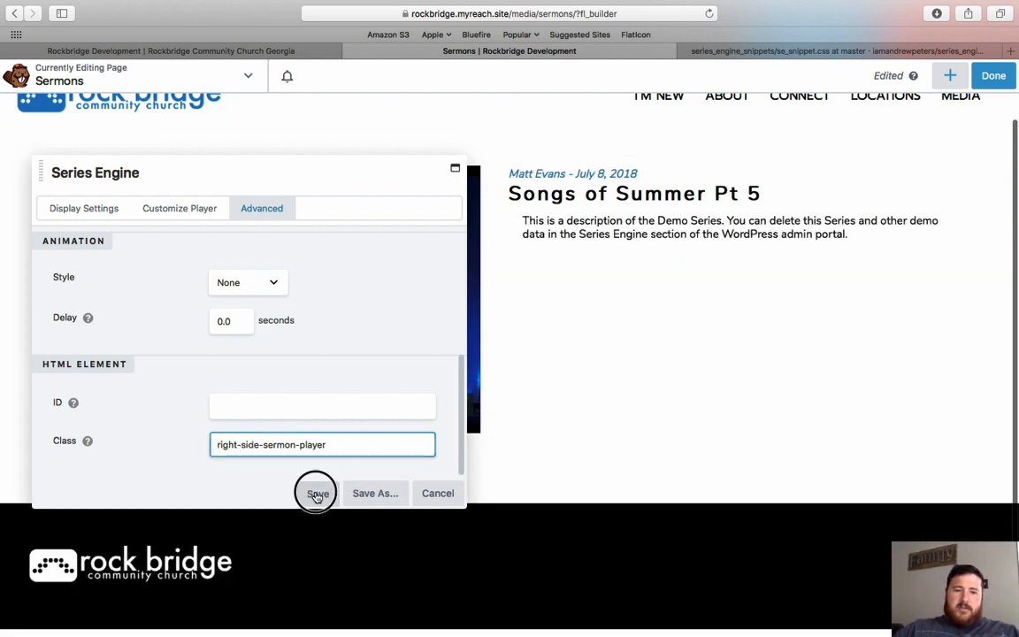
click(639, 341)
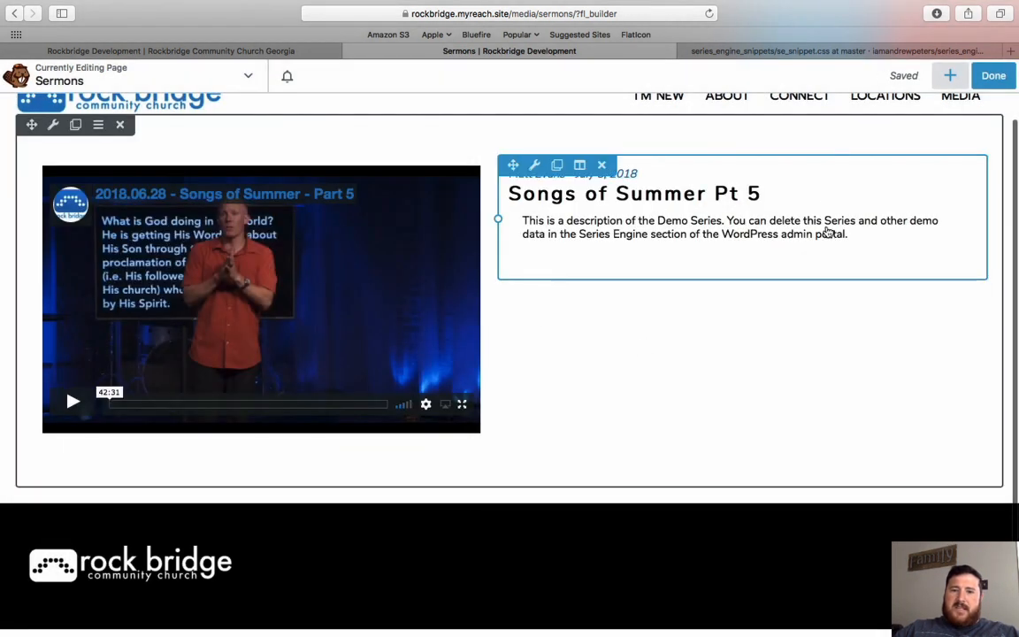
- Add the saved Black Button module below the sermon description in the right column and set its text to View Messages
click(950, 75)
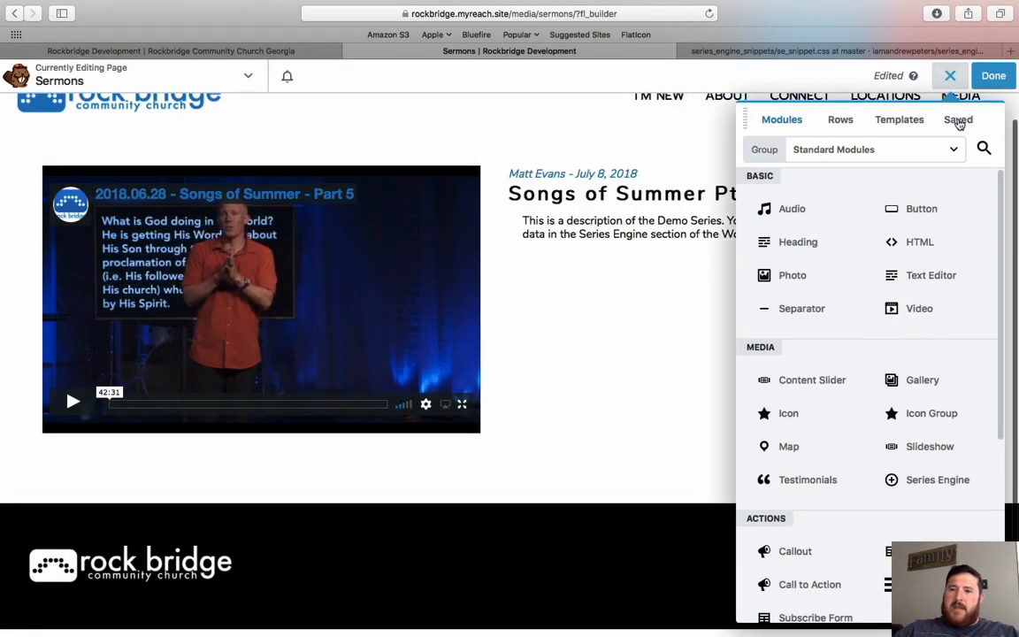
click(959, 122)
drag(823, 316, 634, 327)
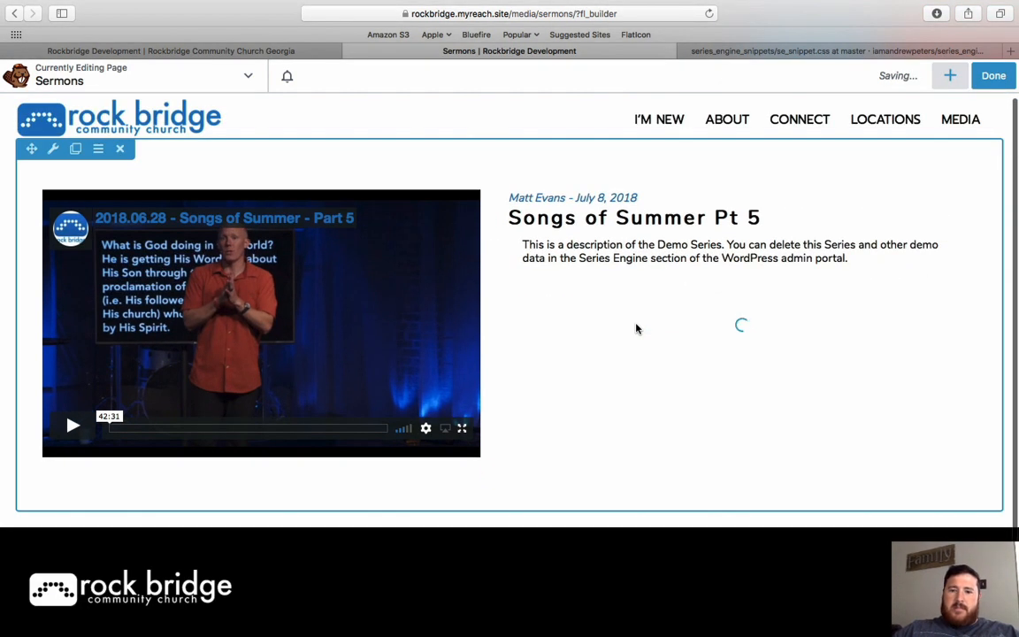
double_click(276, 352)
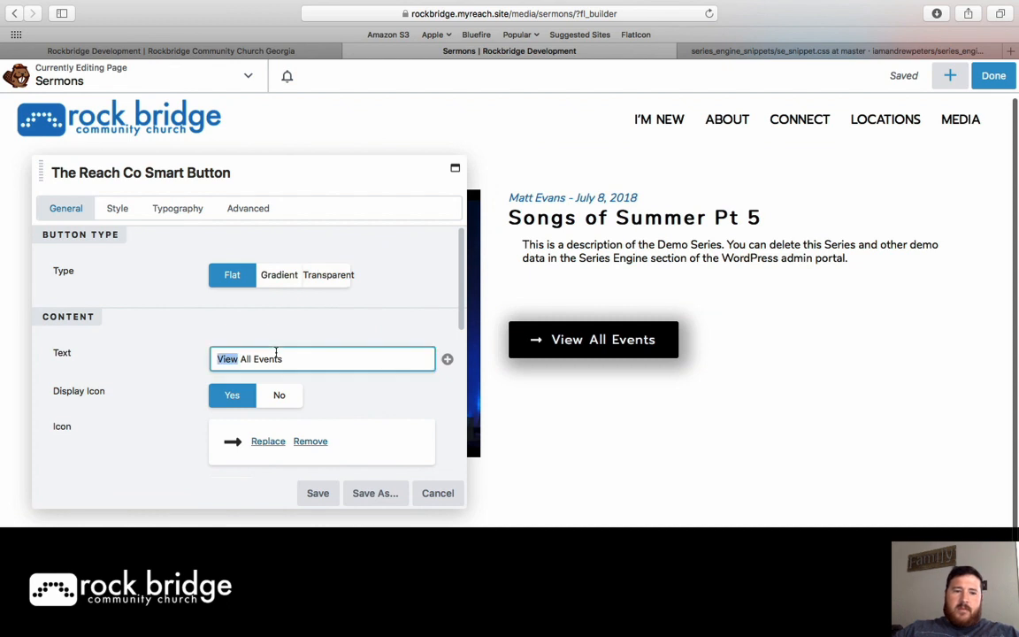
key(super+a)
text(View Messages)
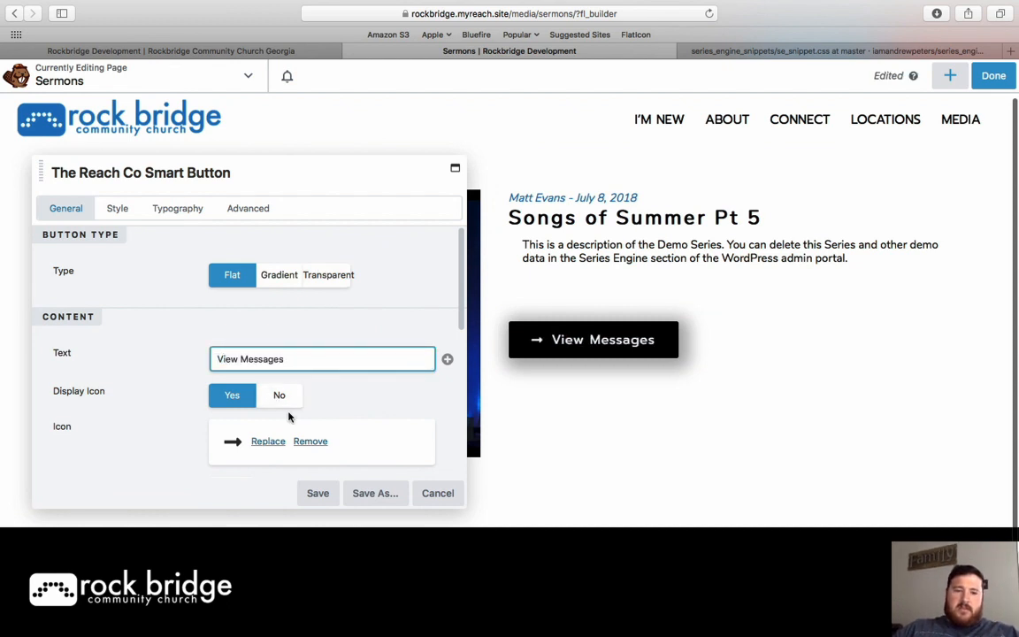
- Set the View Messages button's link to /media and save the module
scroll(289, 415, down, 5)
click(234, 345)
double_click(240, 354)
text(media)
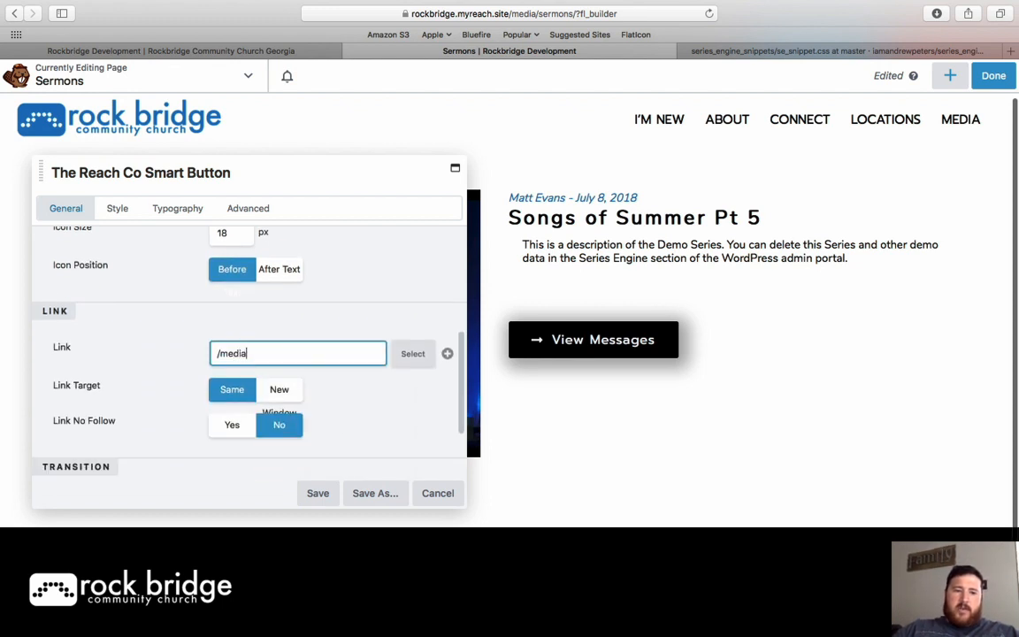
click(359, 395)
click(317, 494)
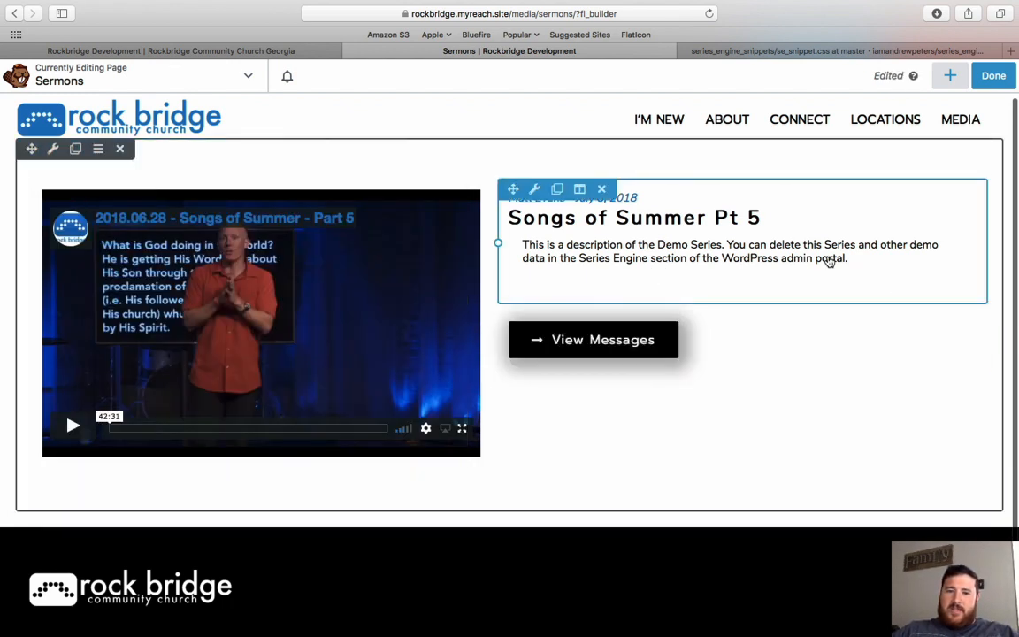
- Set the right column's Series Engine module bottom margin to 0 px and save the change
click(890, 282)
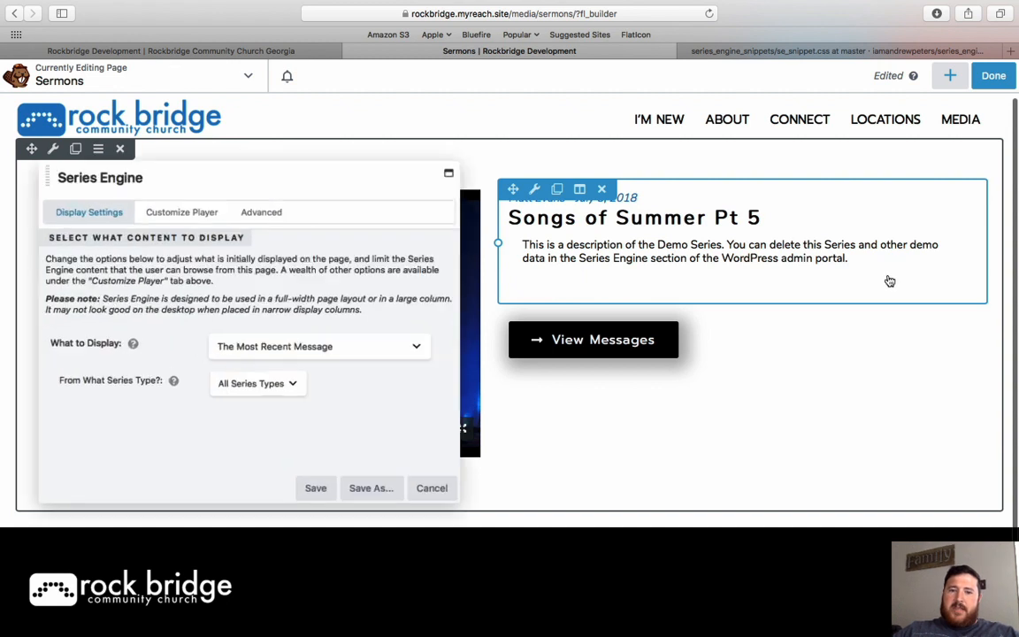
click(257, 205)
click(341, 277)
text(0)
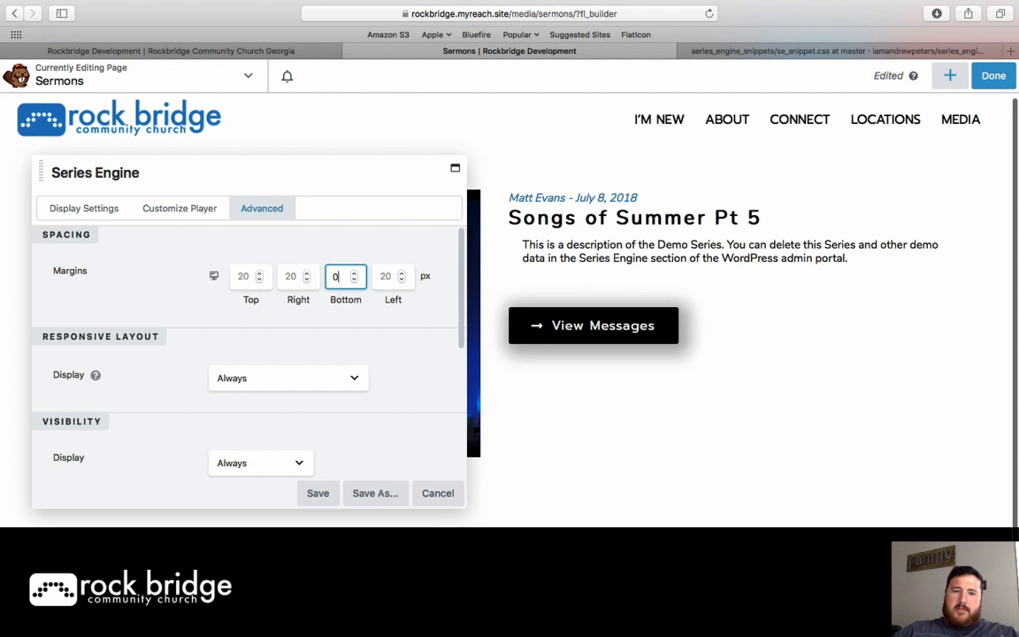
click(318, 495)
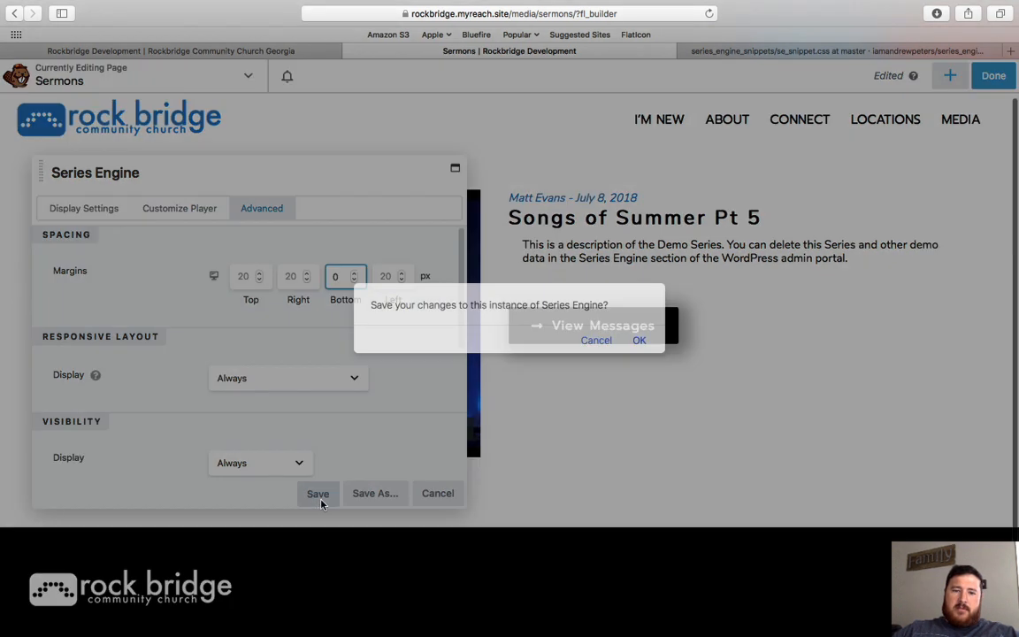
click(639, 342)
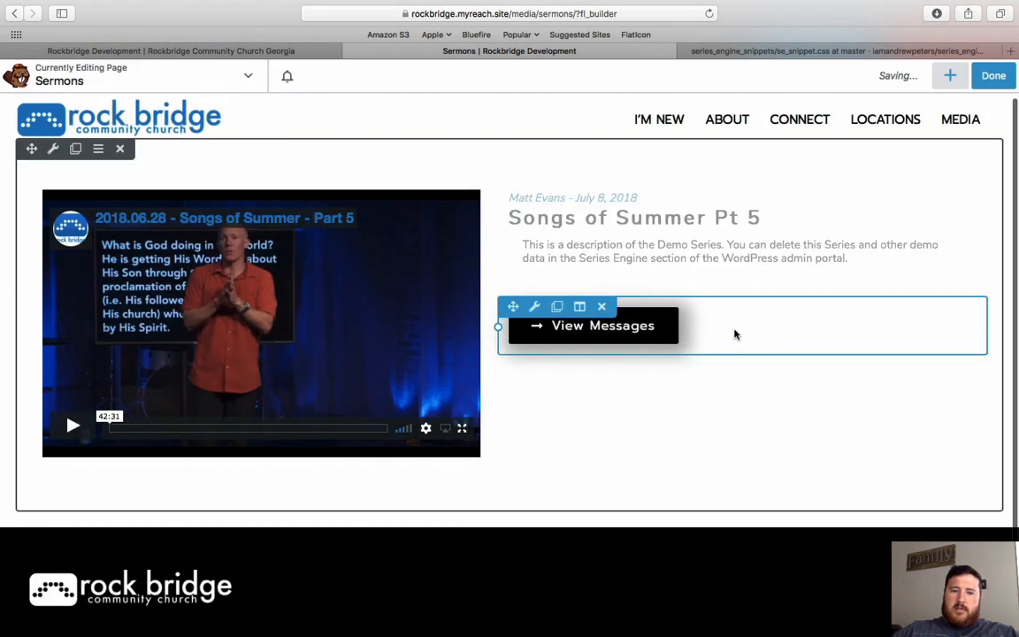
- Set the View Messages button's top margin to 0 px and save the module
click(736, 336)
click(239, 209)
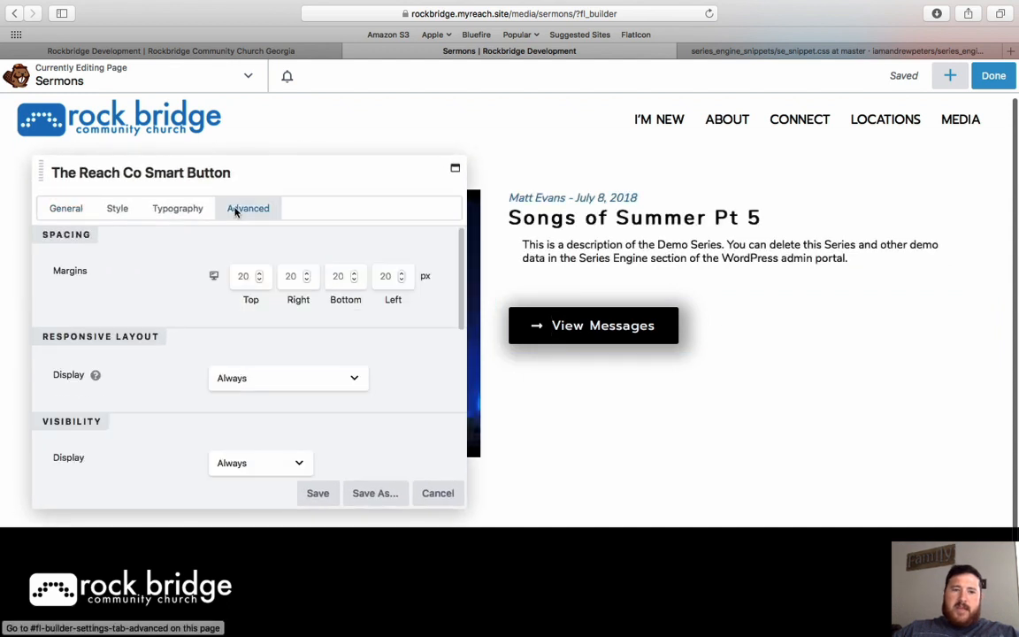
double_click(243, 275)
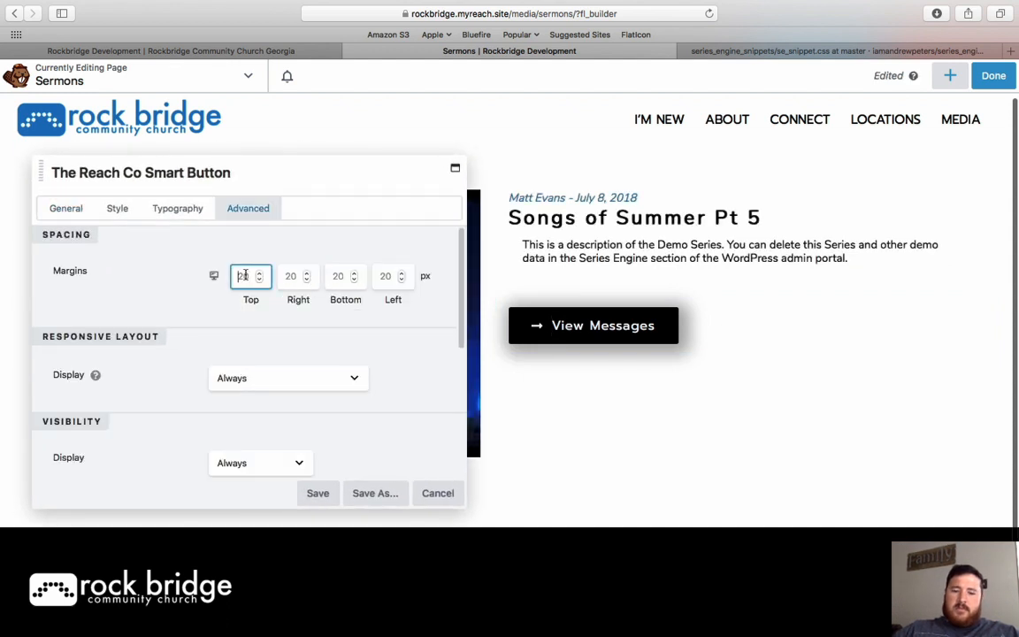
text(0)
click(317, 494)
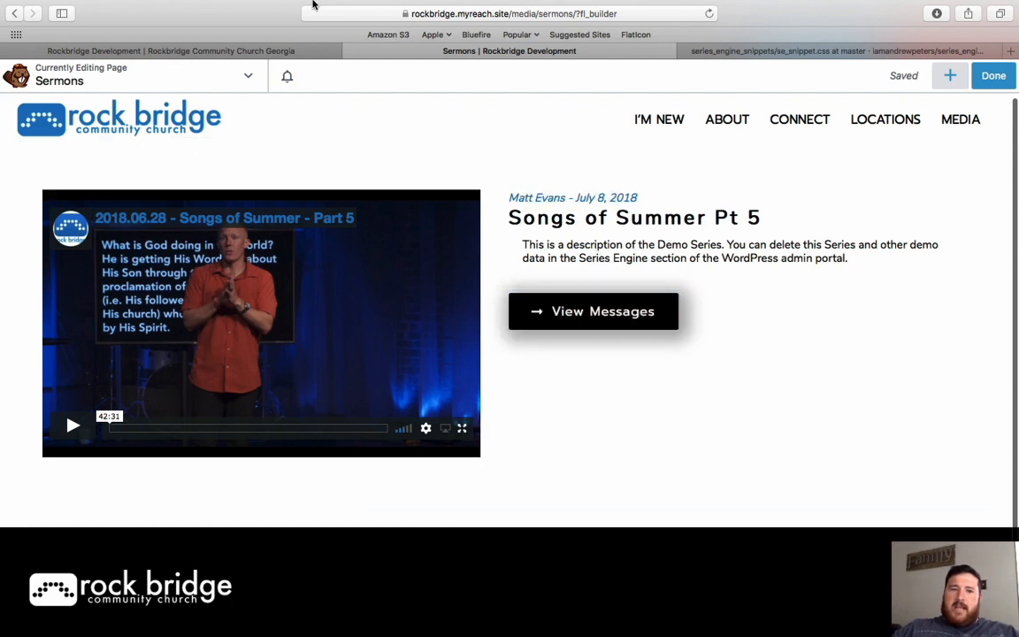
- After checking the homepage's layout, equalize the Sermons columns' heights with Center content alignment for the right column and save
click(246, 51)
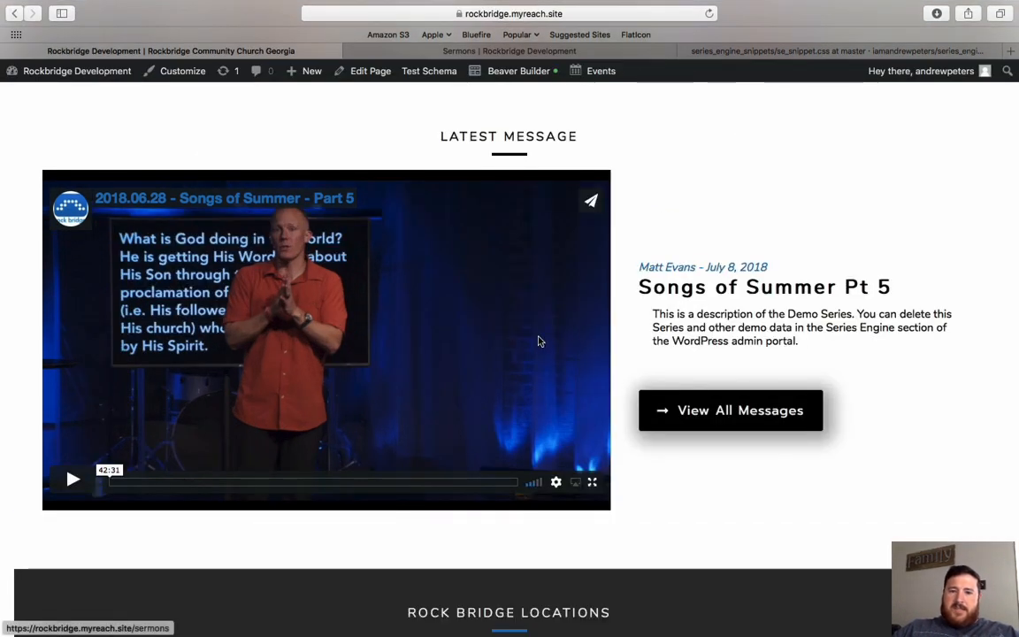
click(513, 50)
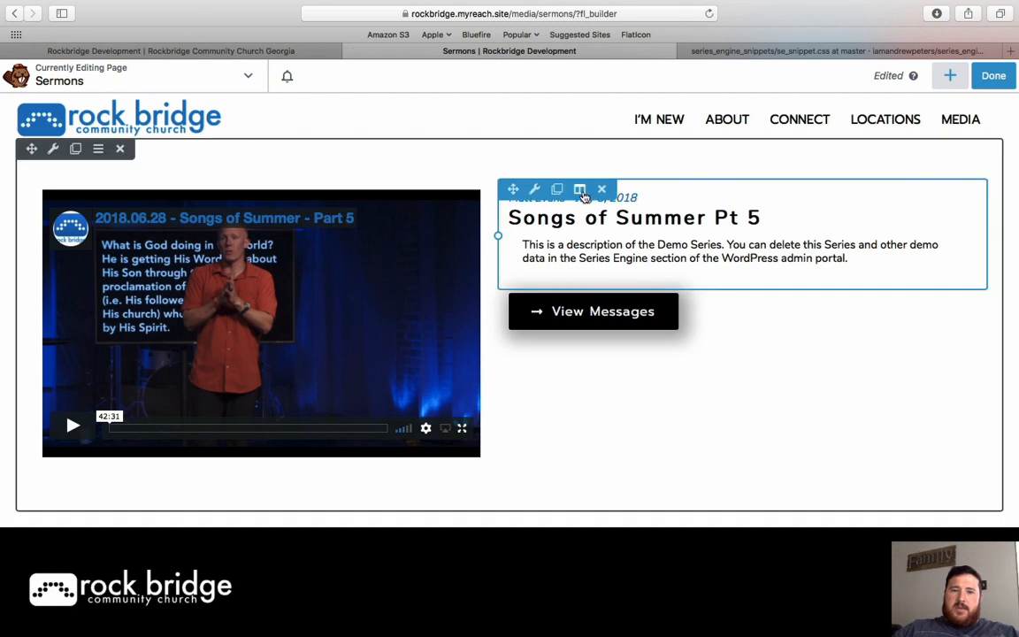
click(579, 189)
click(601, 232)
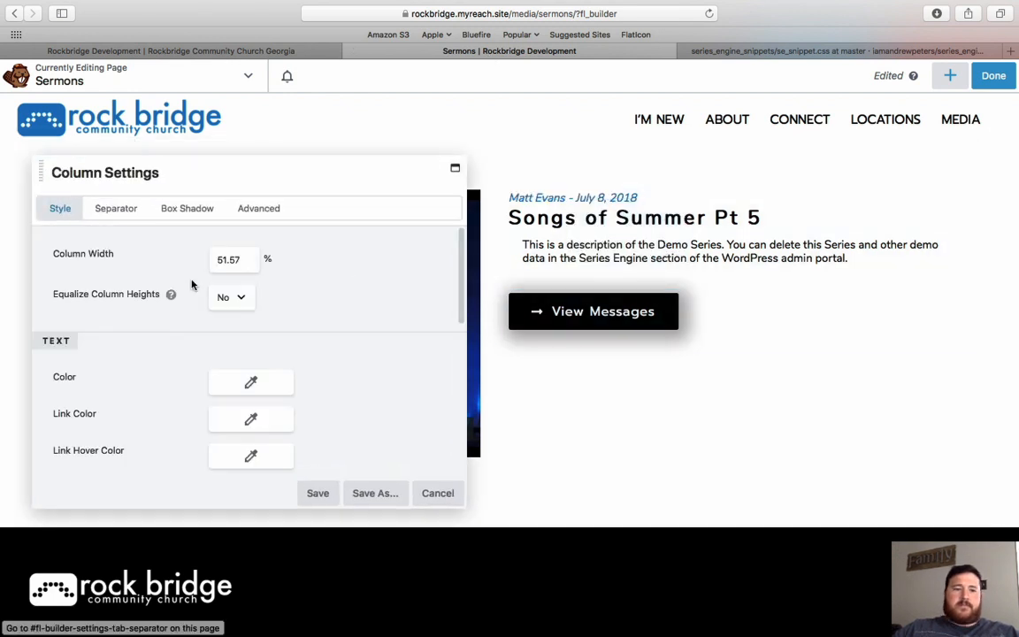
click(245, 296)
click(230, 311)
click(256, 336)
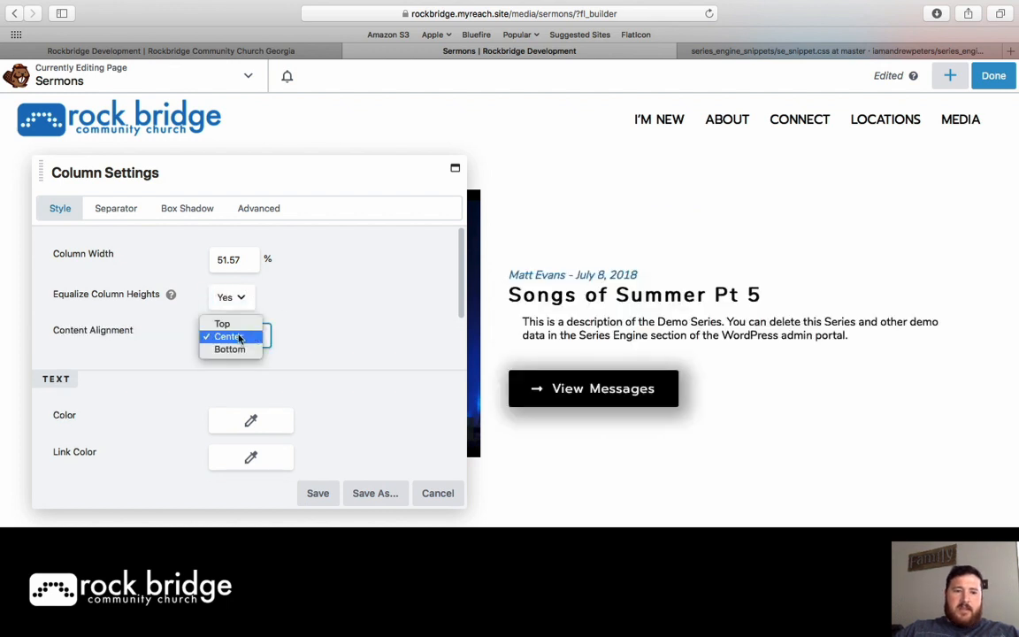
click(238, 339)
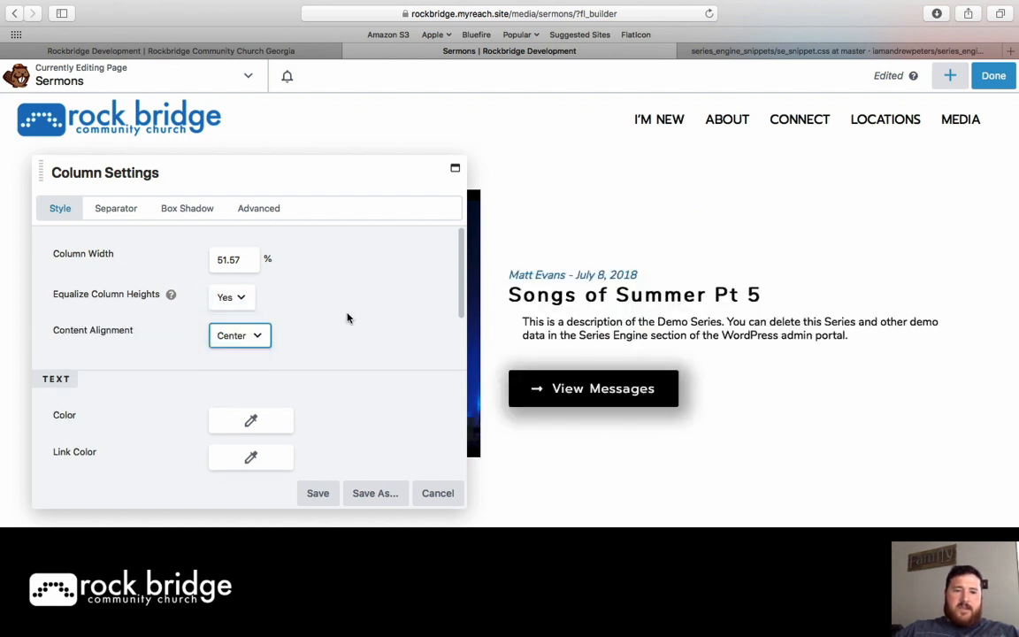
click(317, 496)
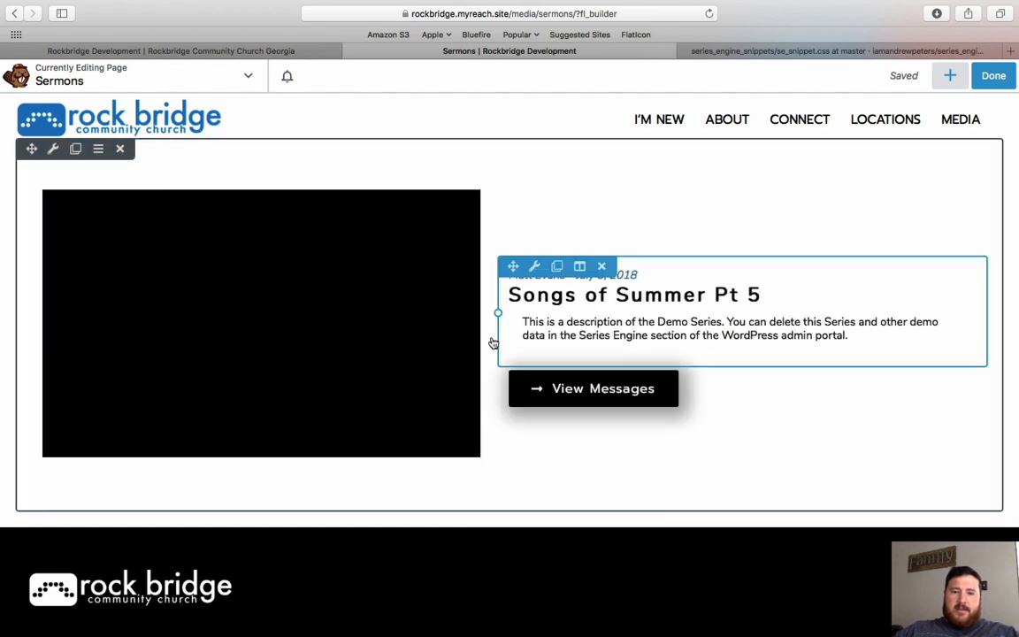
- Widen the left video column against the sermon details column and compare the proportions with the homepage
drag(492, 337, 601, 341)
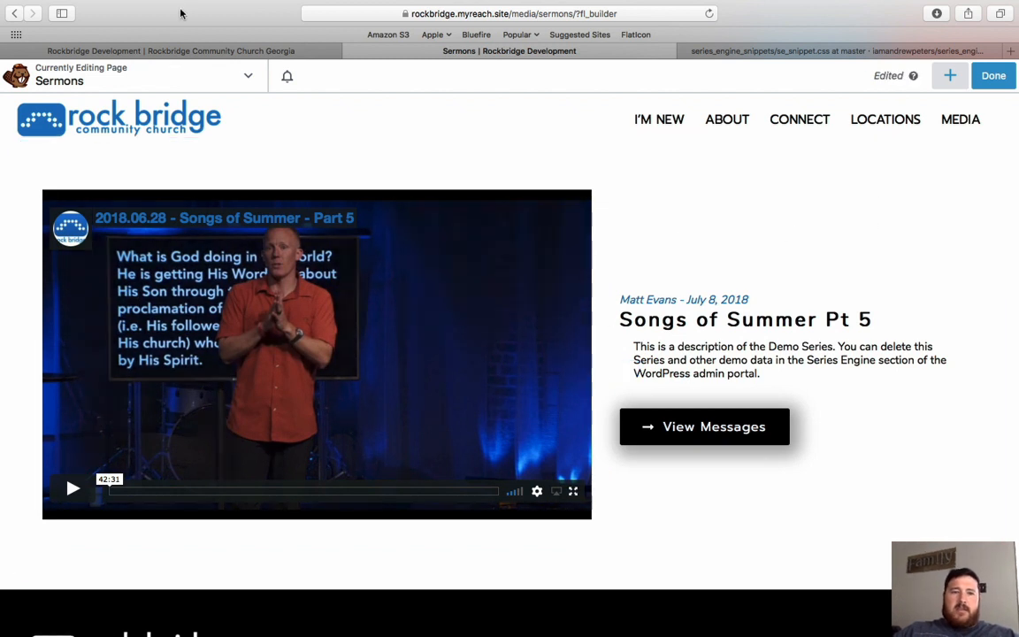
click(174, 51)
click(395, 48)
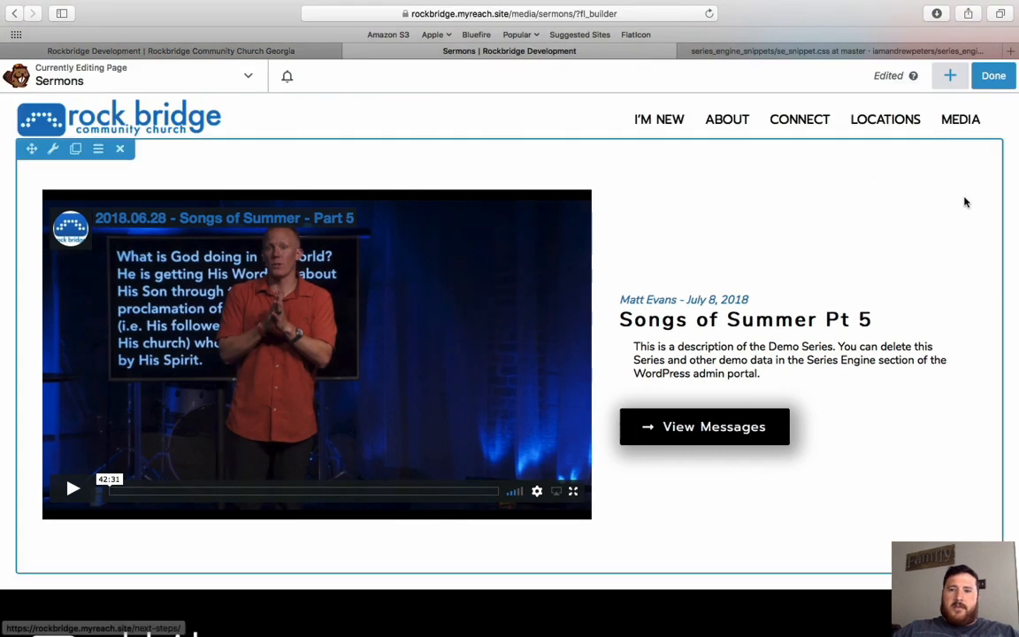
- Add the saved Row Heading module above the two columns and save it with the title Latest Message
click(952, 79)
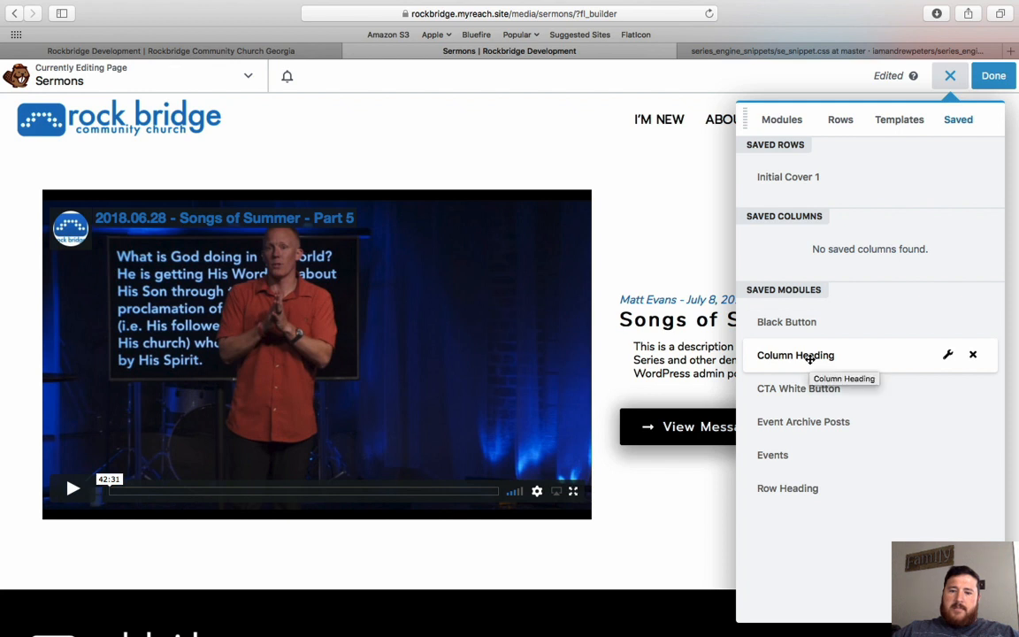
drag(807, 489, 573, 220)
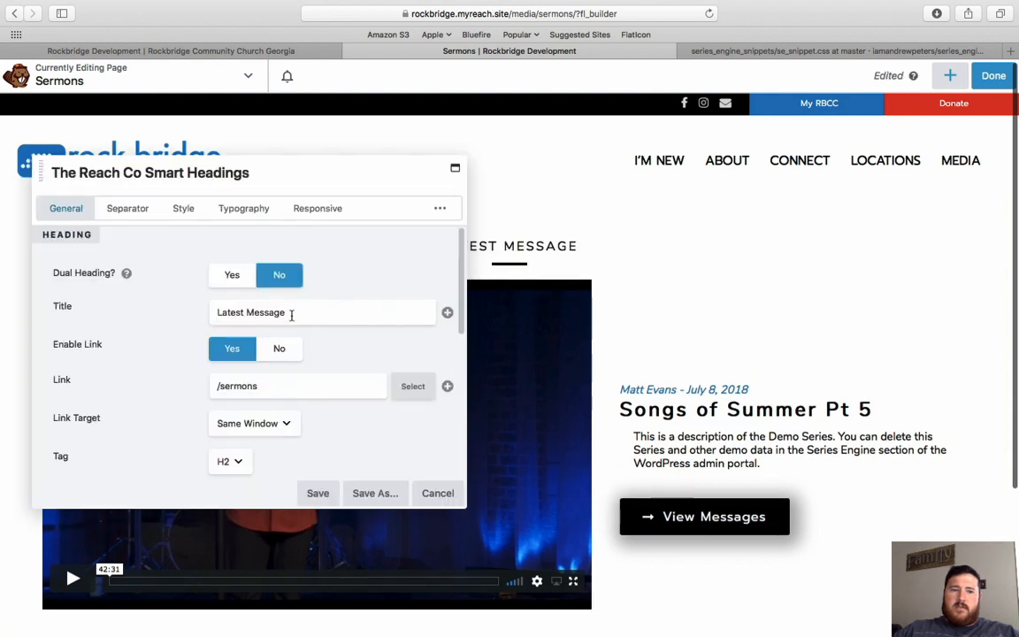
click(318, 494)
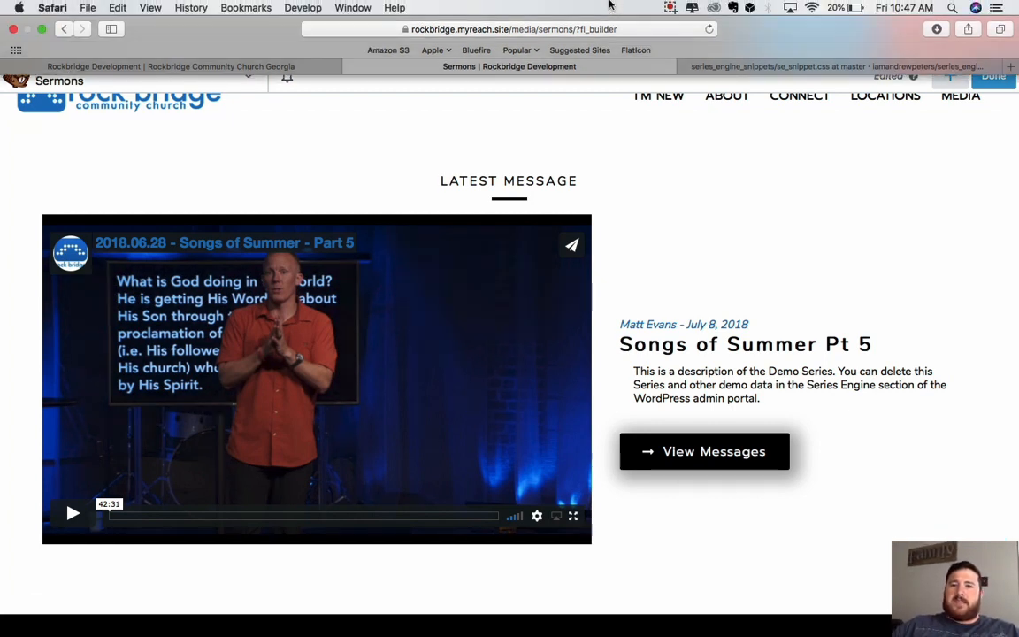
click(670, 7)
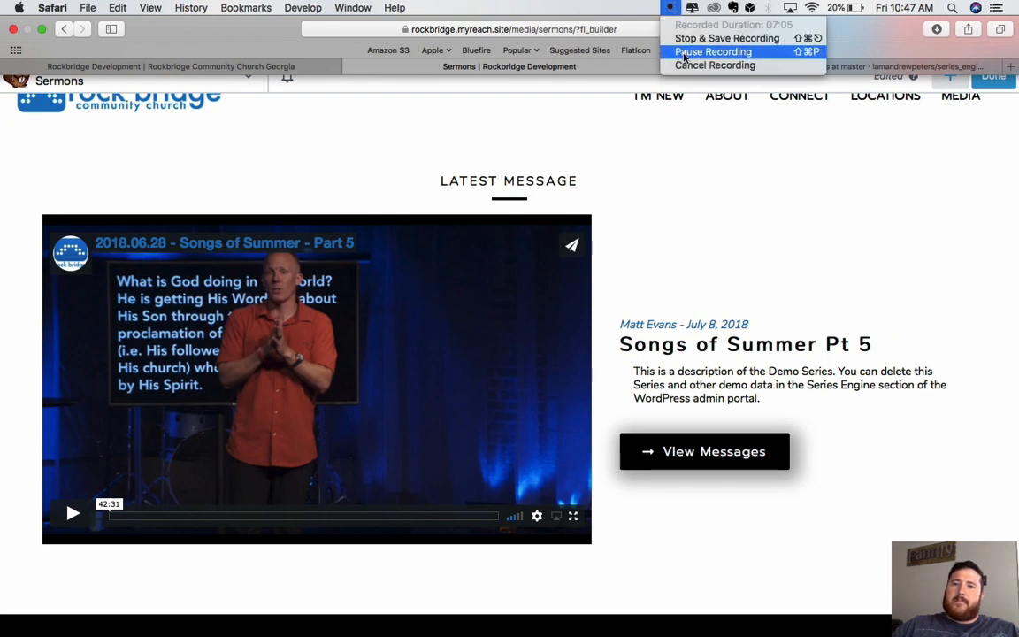